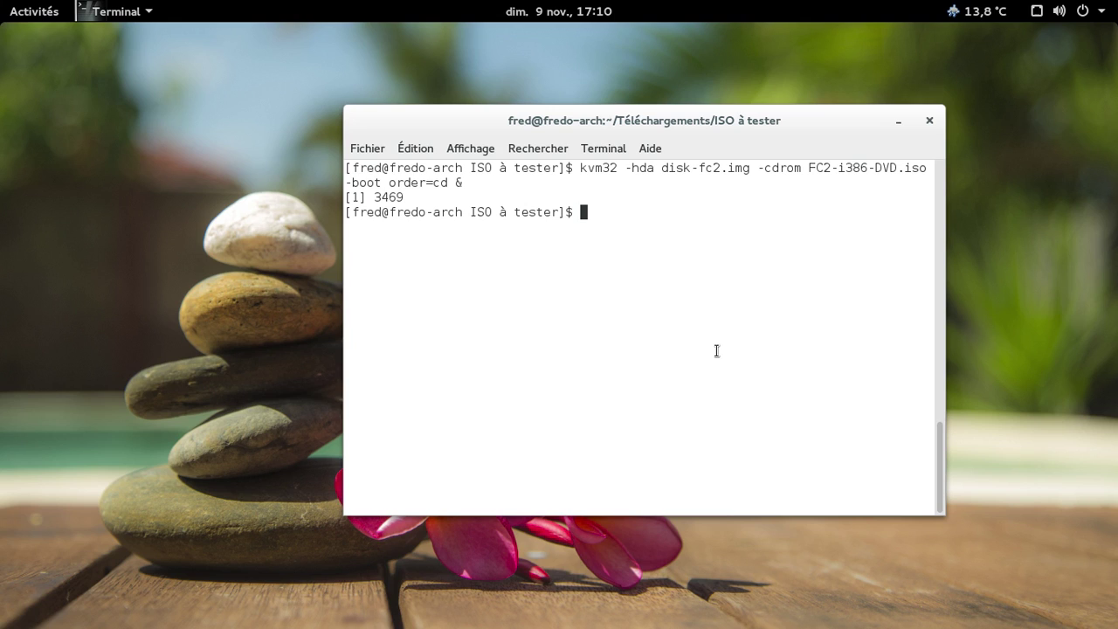
# Relaunch the Fedora Core 2 virtual machine with the previous kvm32 command and boot the Fedora Core (2.6.5-1.358) entry.
pyautogui.press('Up')
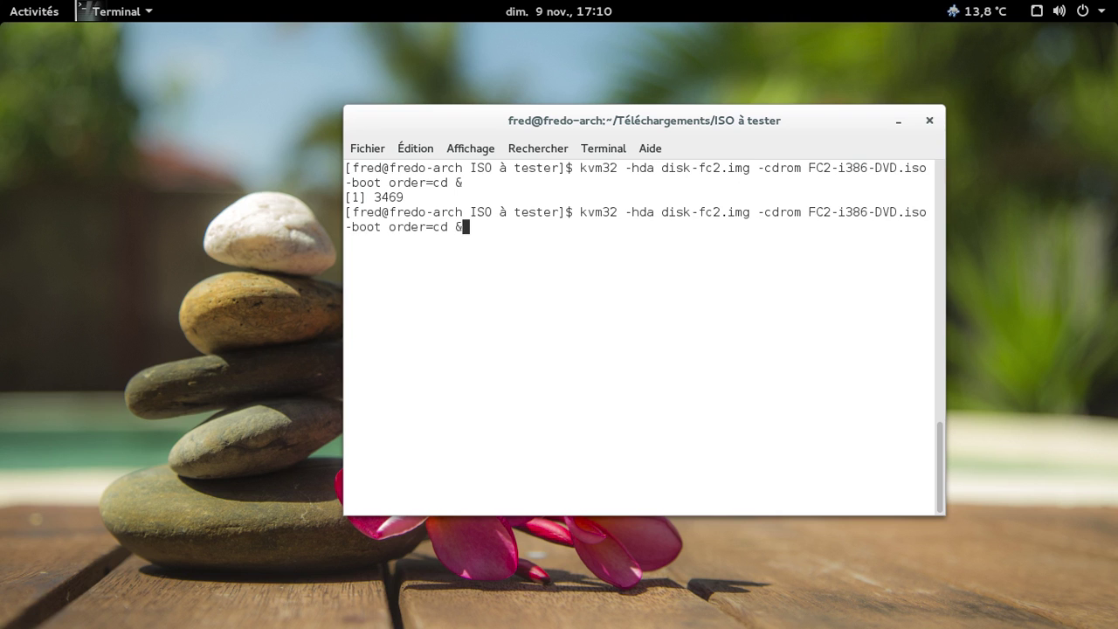
pyautogui.press('Return')
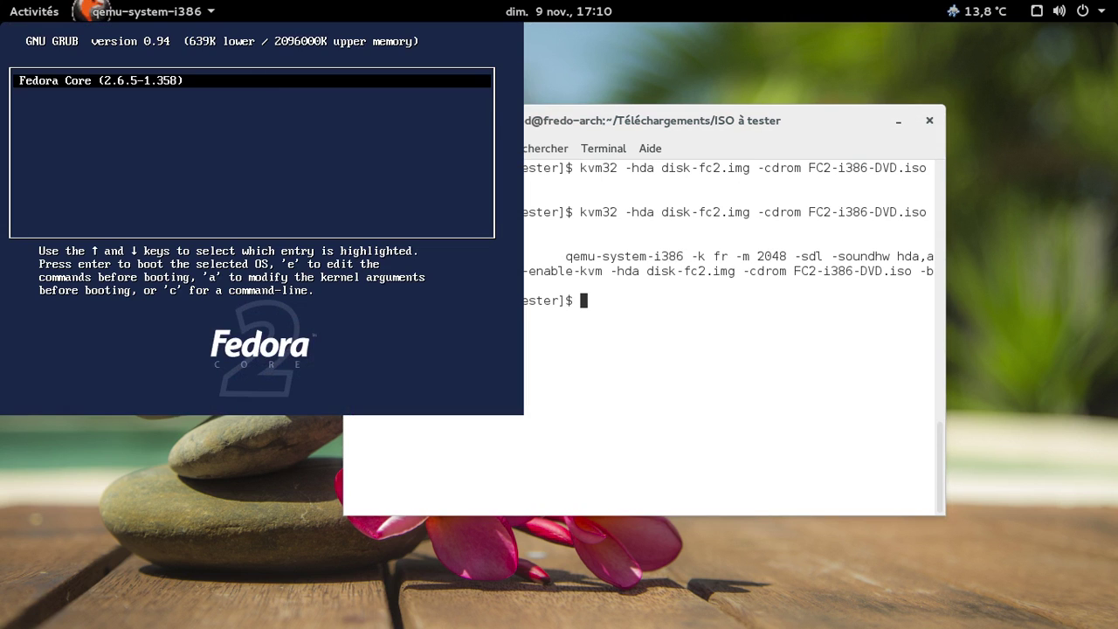
pyautogui.press('Return')
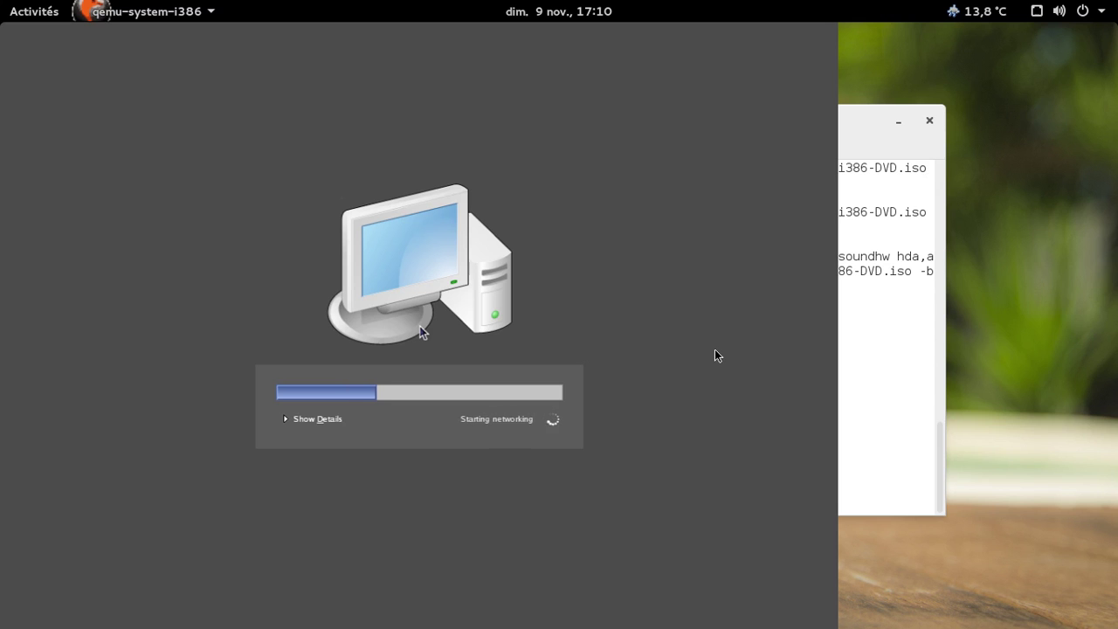
pyautogui.moveTo(0, 0)
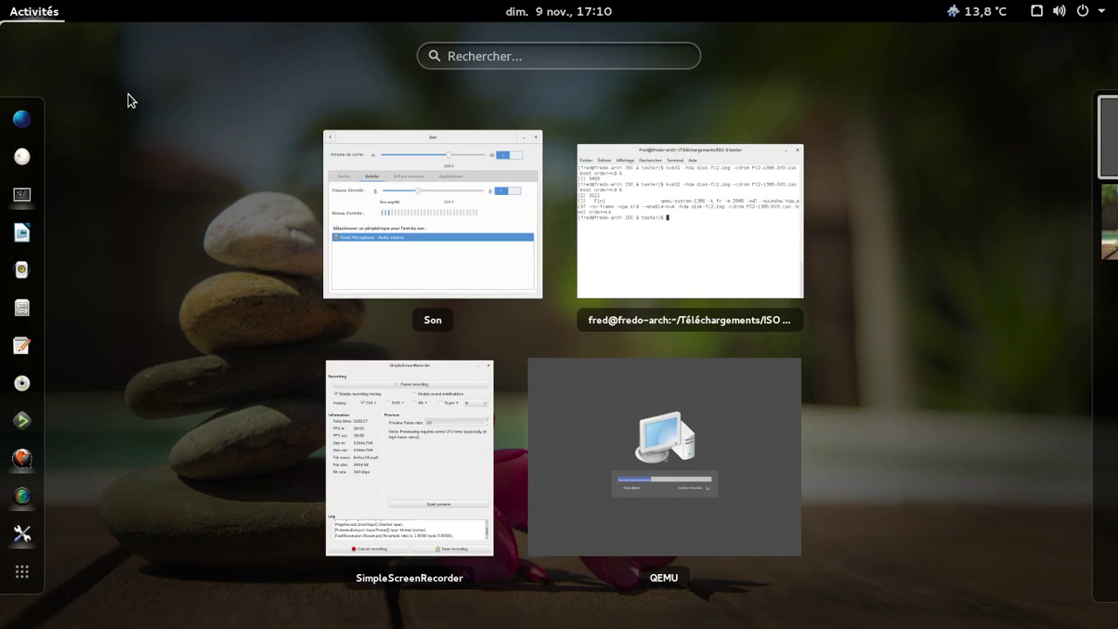
pyautogui.click(594, 406)
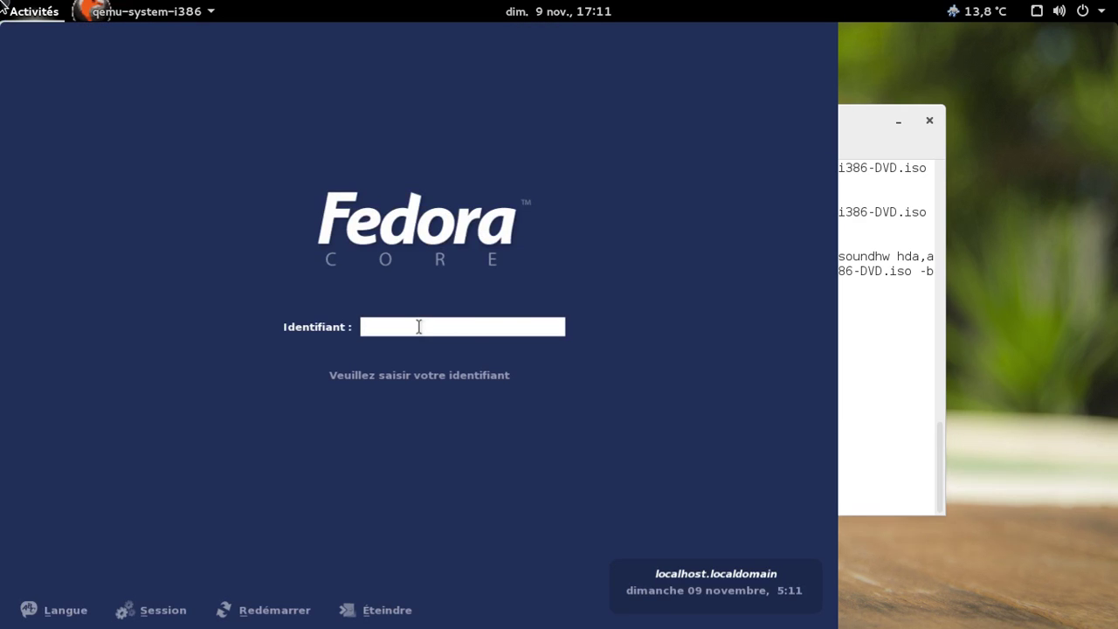
# Log in to the Fedora Core desktop with the user's login name and account password.
pyautogui.moveTo(3, 3)
pyautogui.click(609, 390)
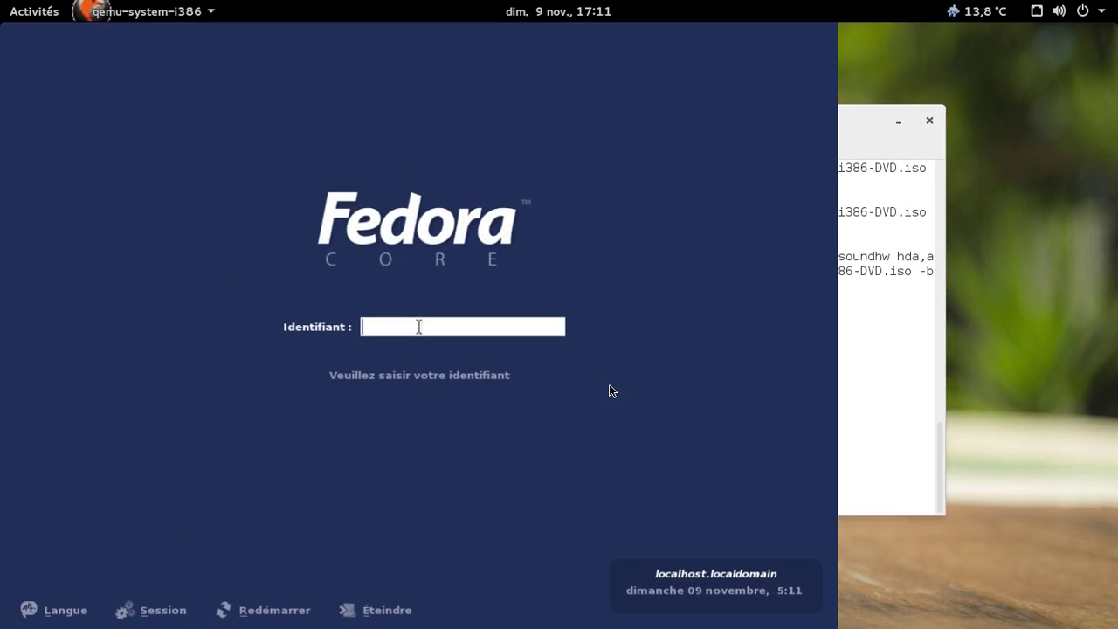
pyautogui.write('fed')
pyautogui.press('Return')
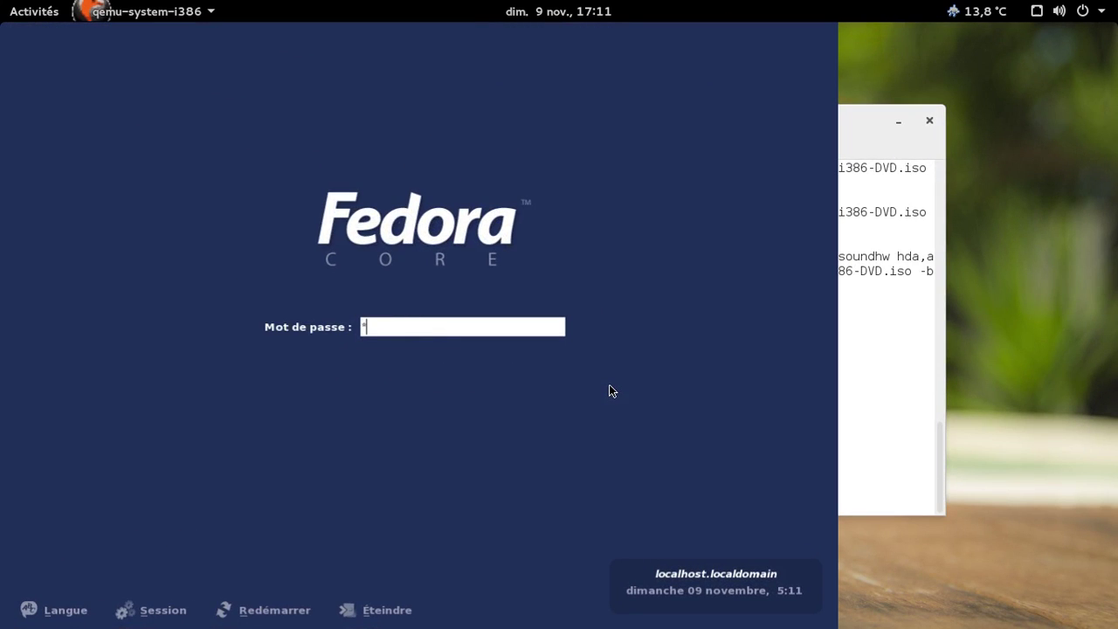
pyautogui.write('*****')
pyautogui.press('Return')
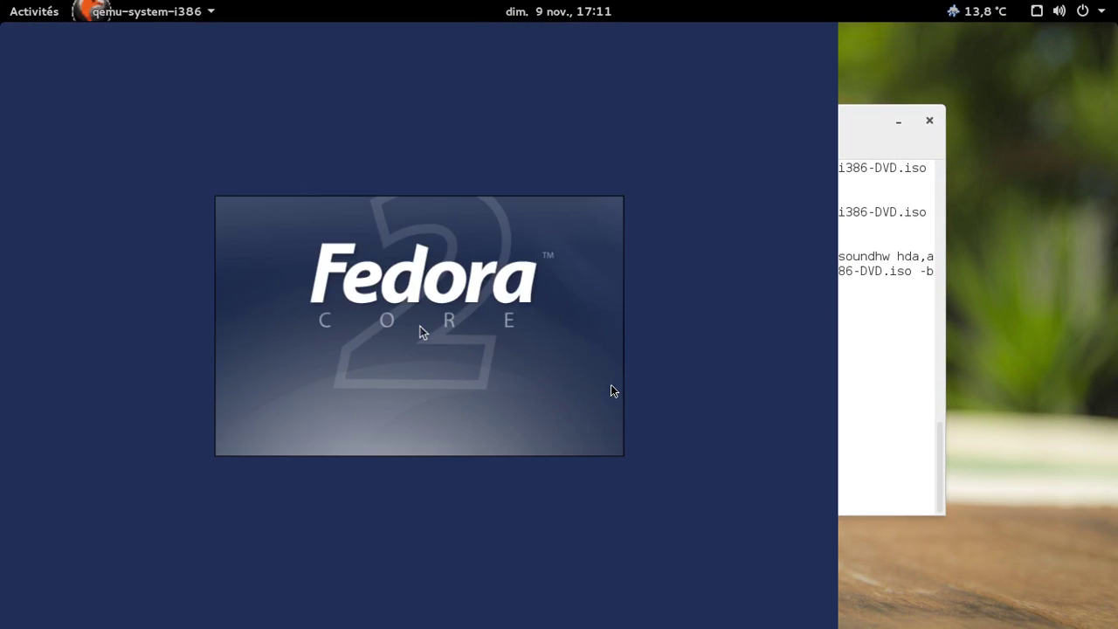
pyautogui.moveTo(2, 4)
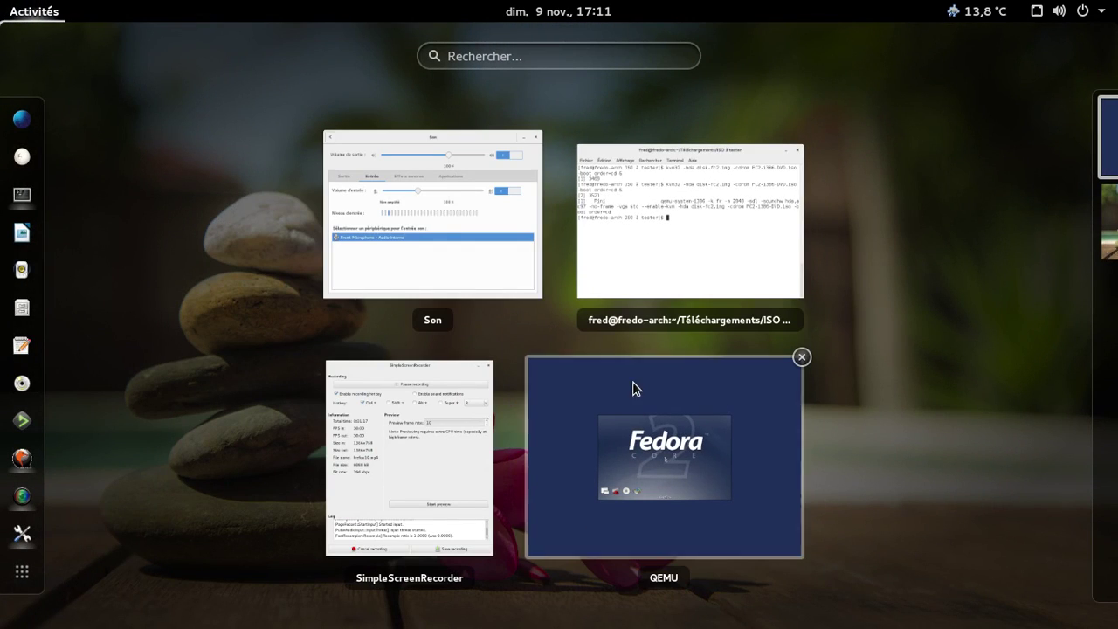
pyautogui.click(683, 444)
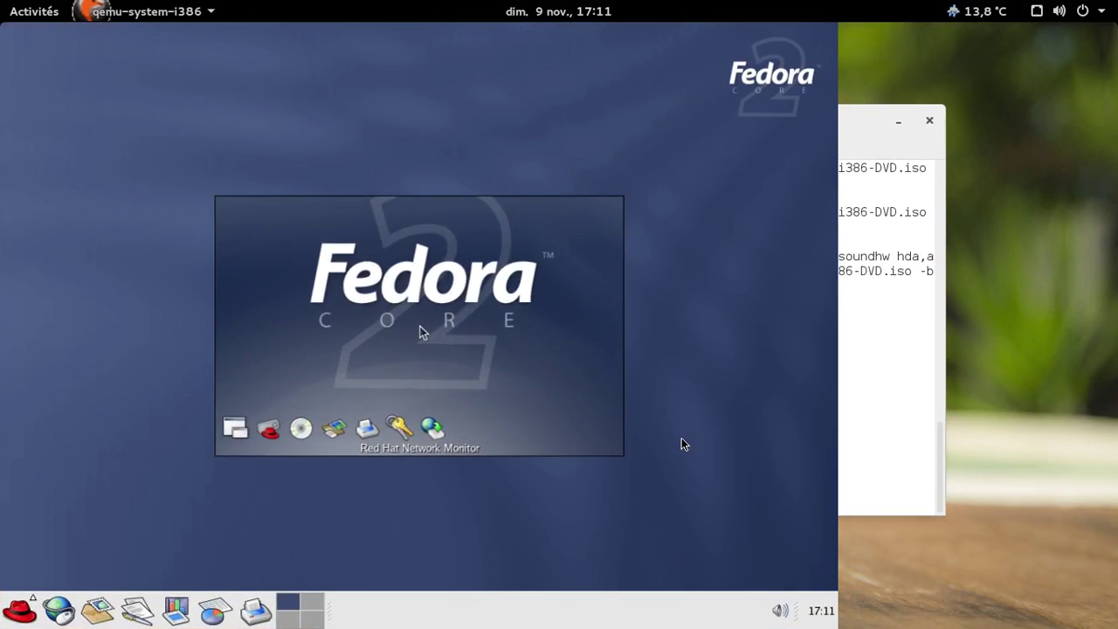
# Lower the microphone input volume slightly in the host's sound settings and close them.
pyautogui.moveTo(1, 4)
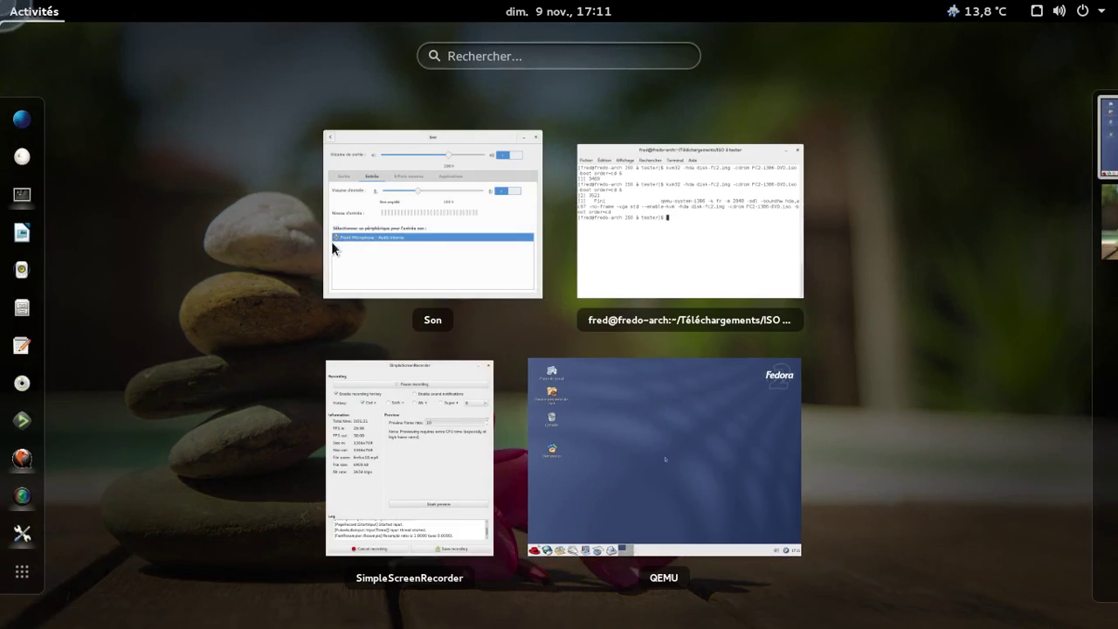
pyautogui.click(425, 233)
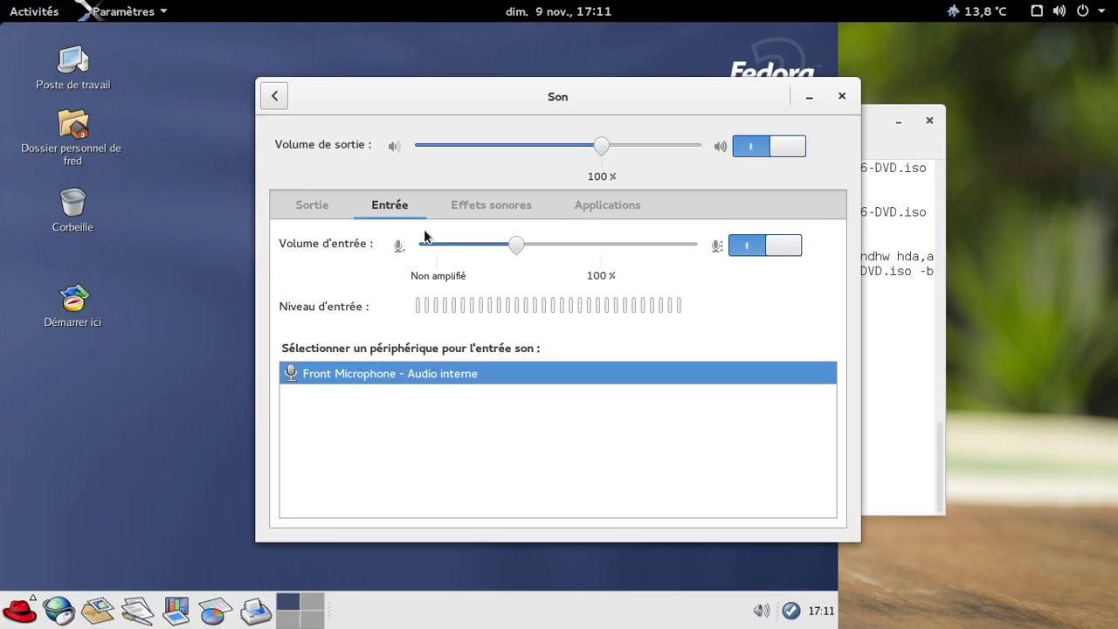
pyautogui.click(557, 45)
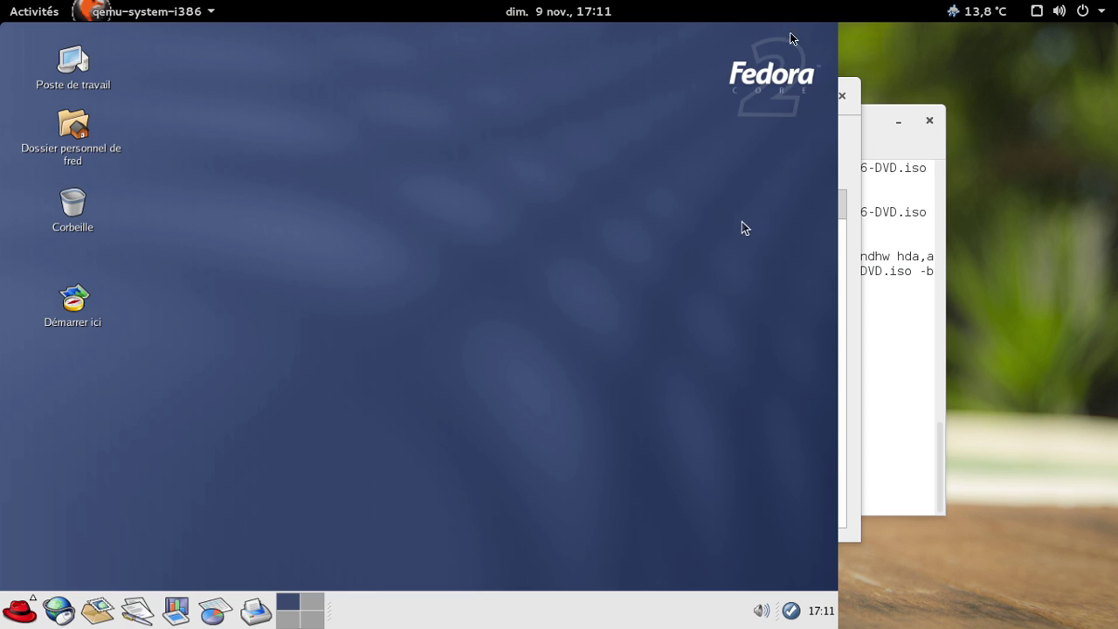
pyautogui.click(843, 145)
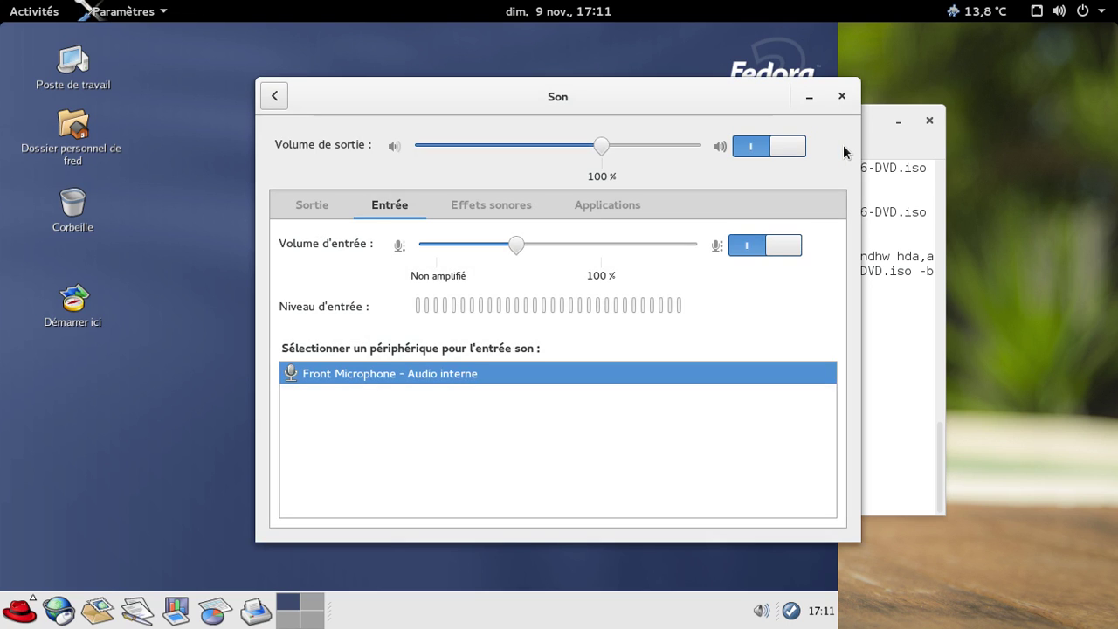
pyautogui.moveTo(516, 246); pyautogui.dragTo(495, 251)
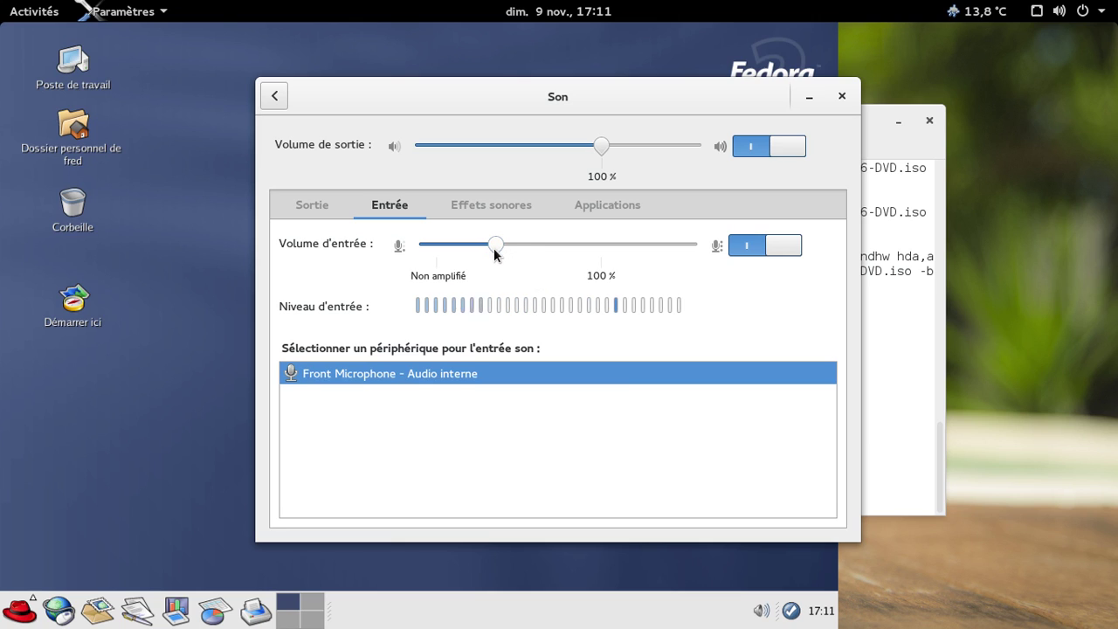
pyautogui.click(843, 97)
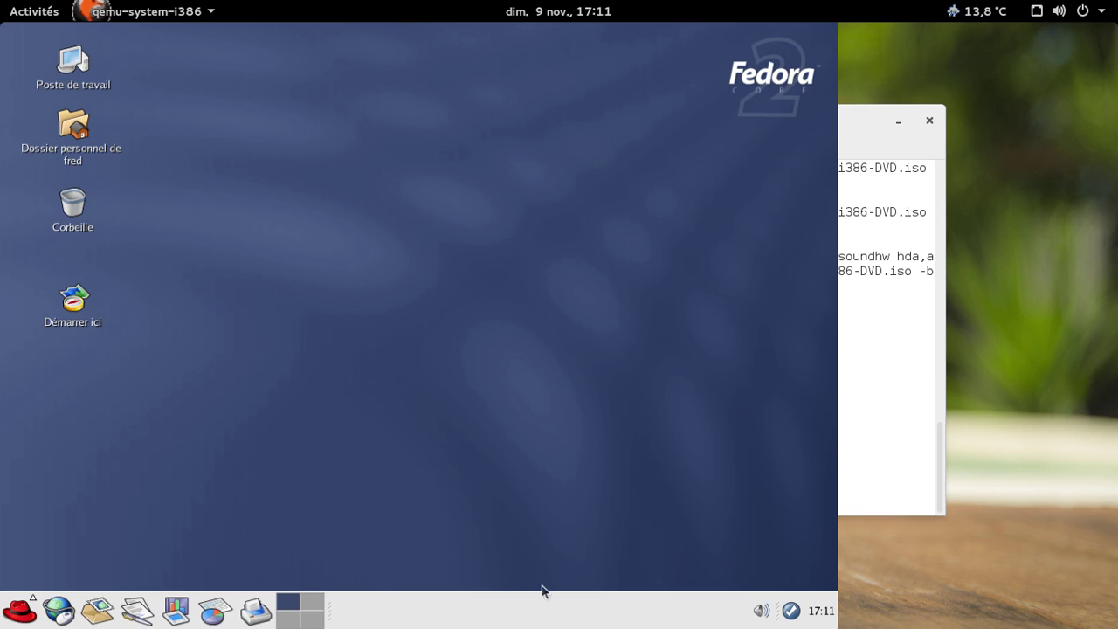
# View the About GNOME information from the Fedora desktop and close it.
pyautogui.rightClick(530, 617)
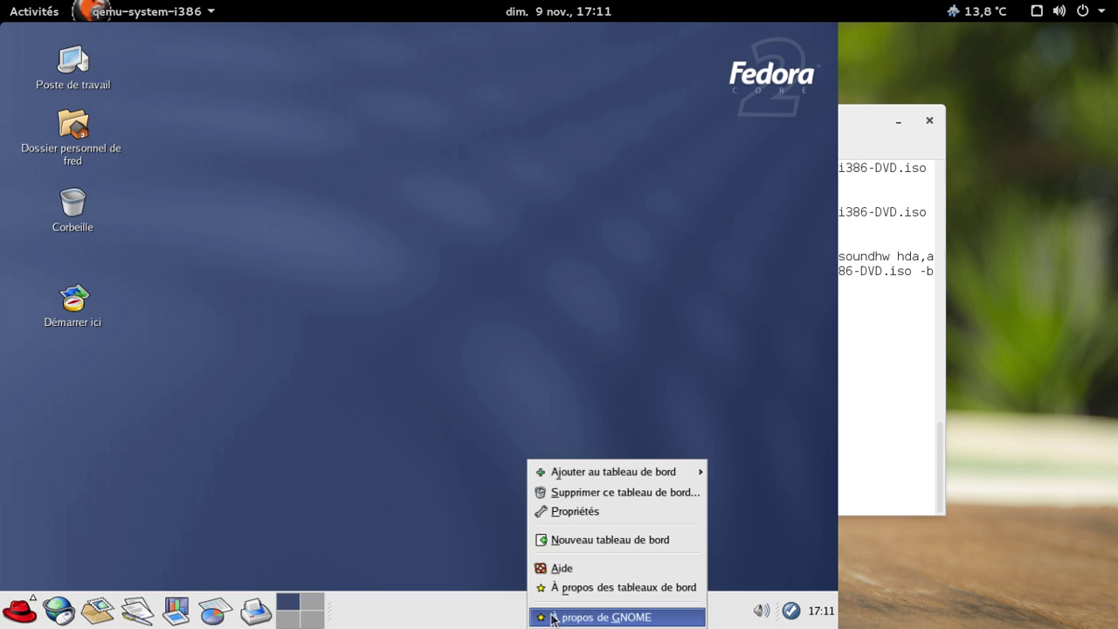
pyautogui.click(554, 617)
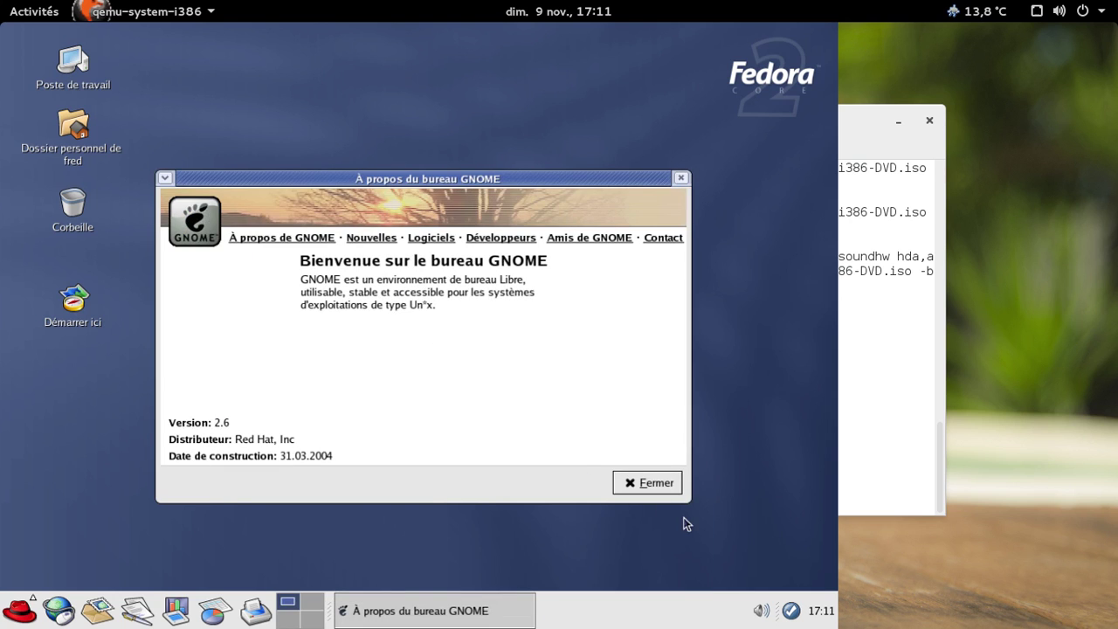
pyautogui.click(674, 483)
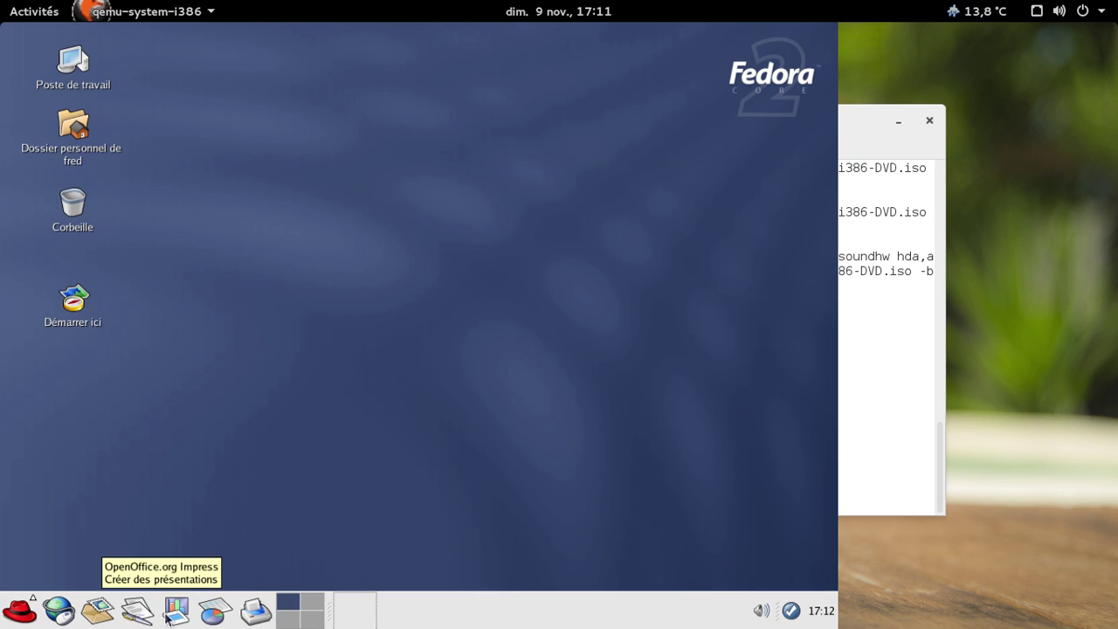
# Launch the OpenOffice.org word processor to view its blank document window, and close it.
pyautogui.click(142, 622)
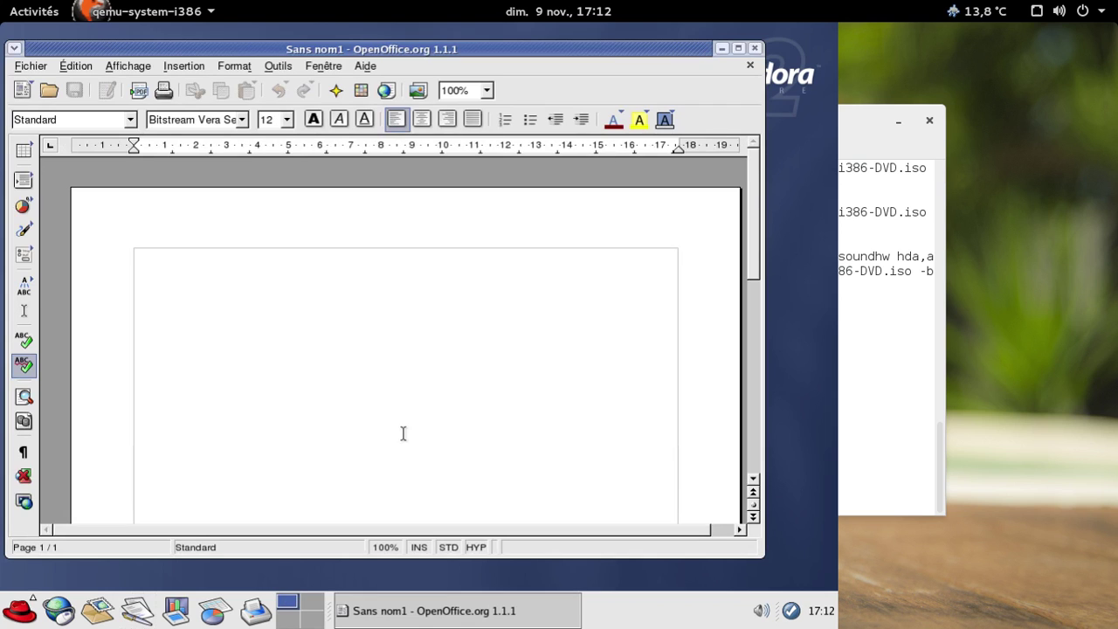
pyautogui.click(755, 49)
# Launch the GNOME PDF file viewer to look at its window, and close it.
pyautogui.click(21, 611)
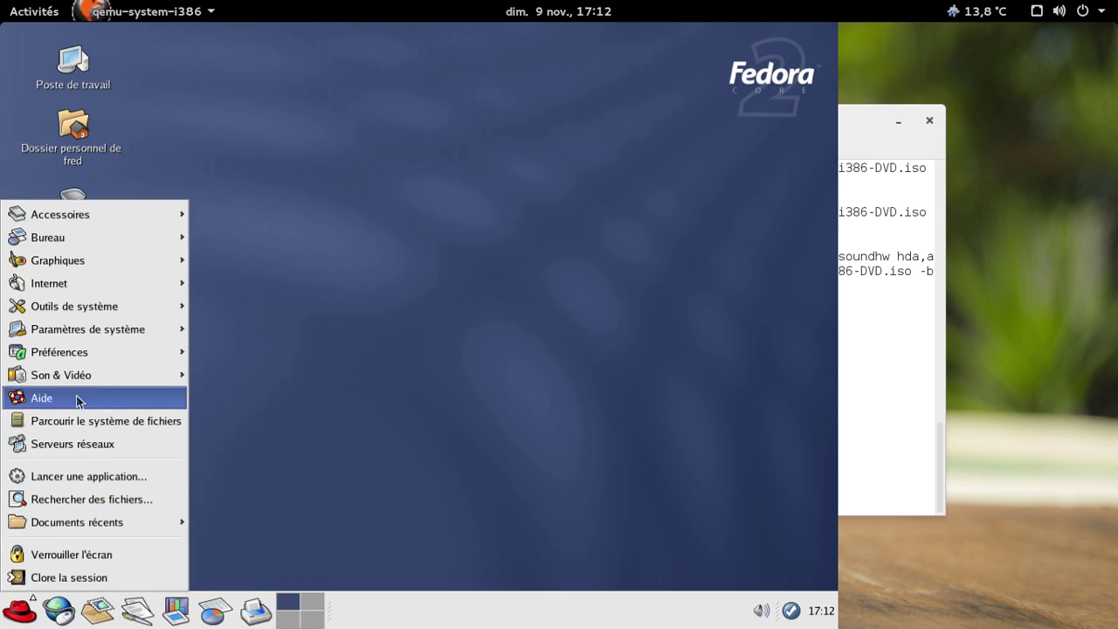
pyautogui.moveTo(120, 273)
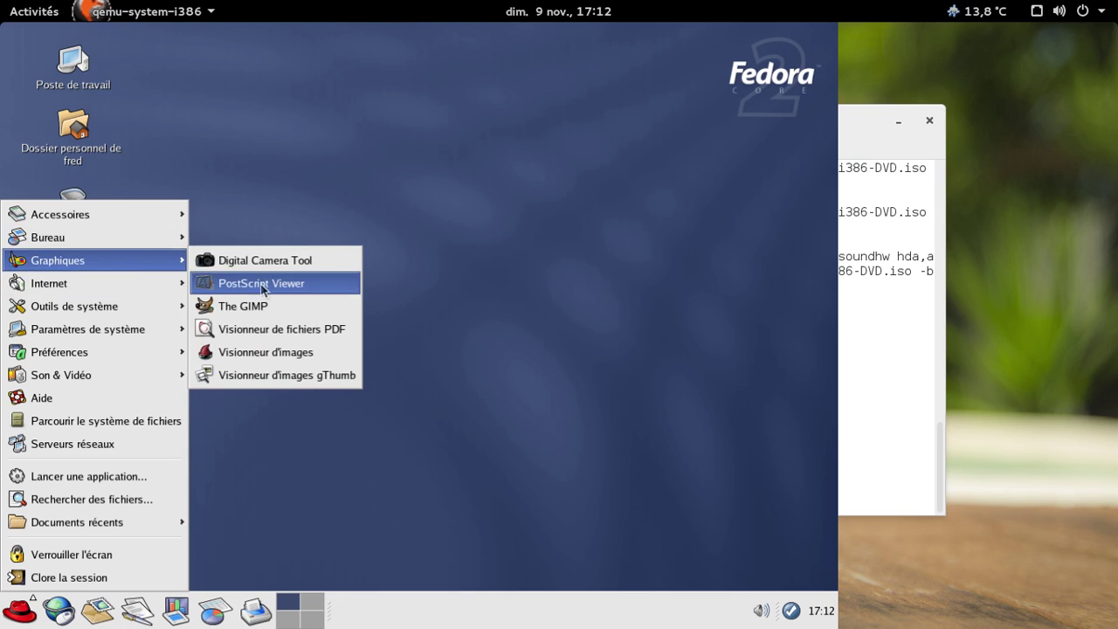
pyautogui.click(275, 329)
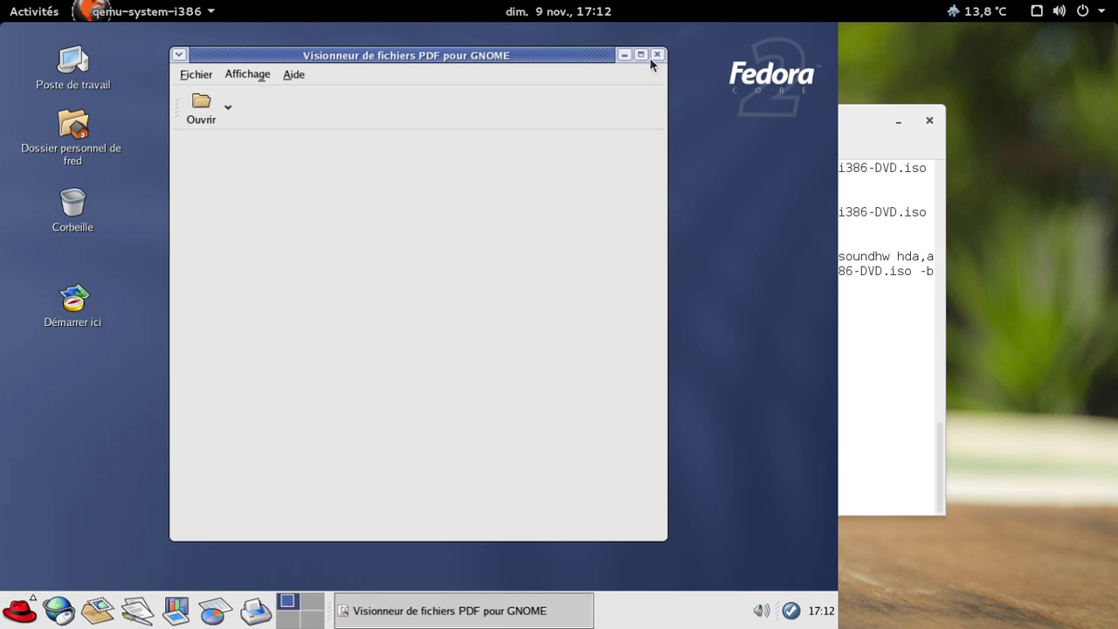
pyautogui.click(657, 55)
# Launch The GIMP to look at its toolbox and layers windows, and close it.
pyautogui.click(21, 606)
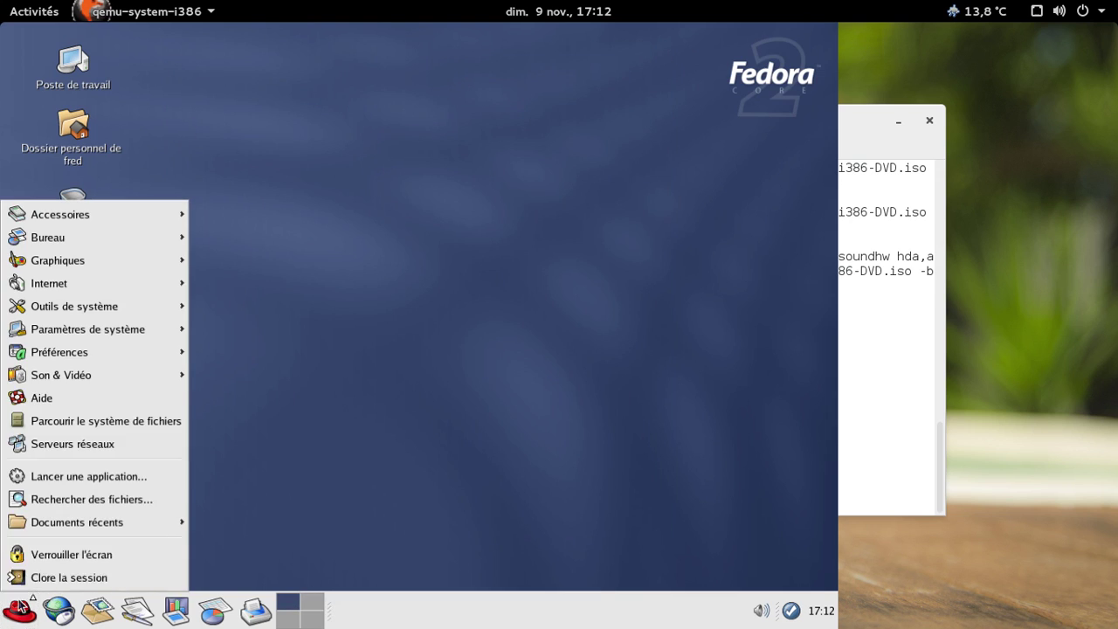
pyautogui.moveTo(83, 264)
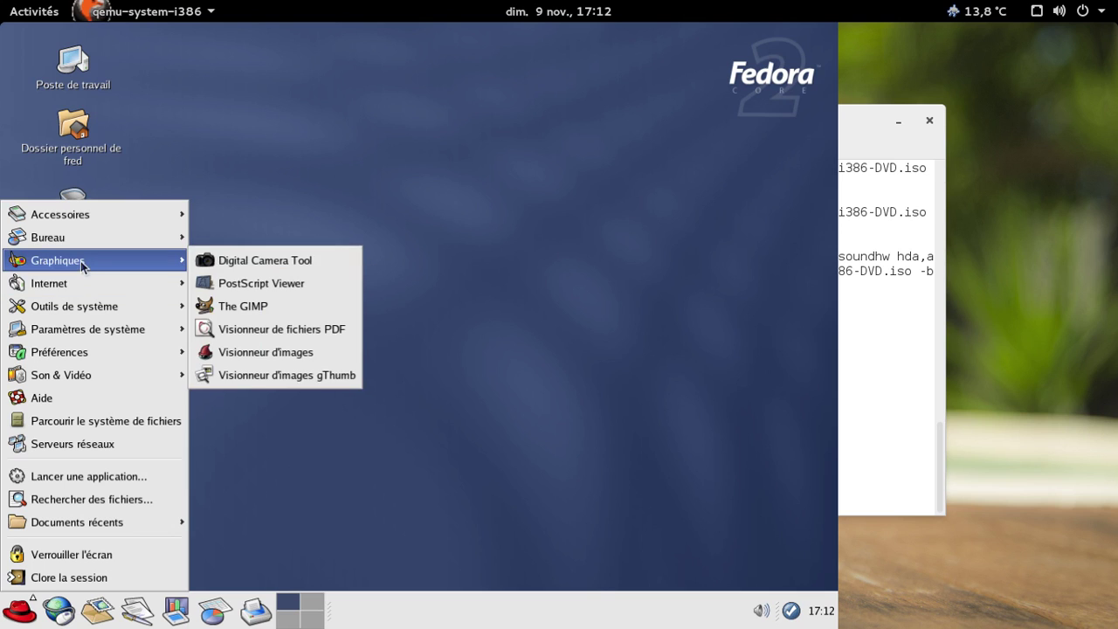
pyautogui.click(257, 306)
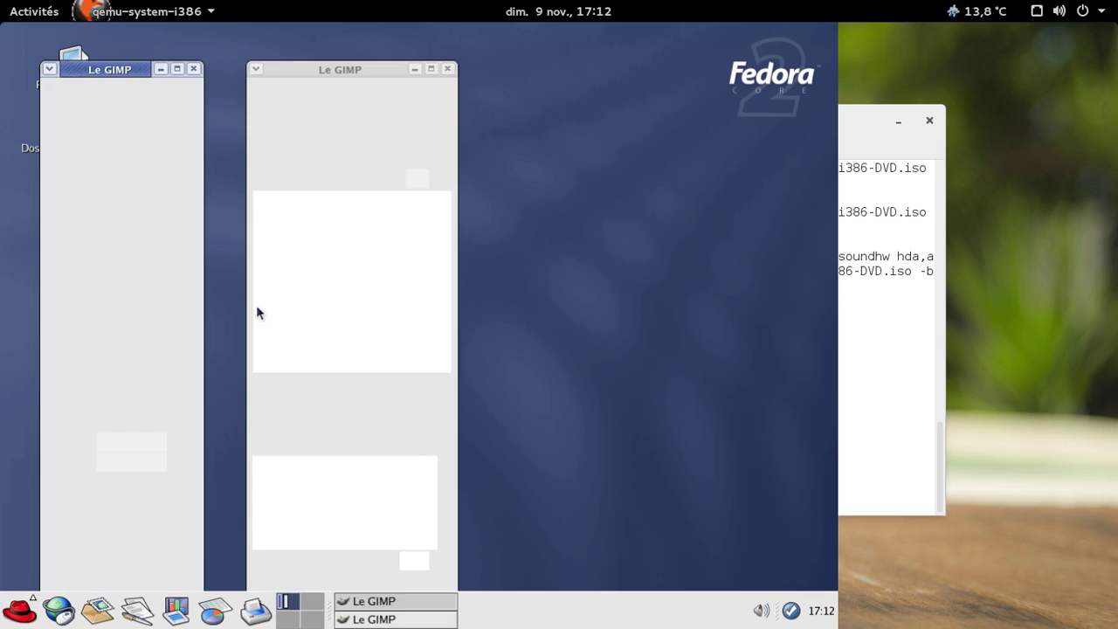
pyautogui.click(654, 375)
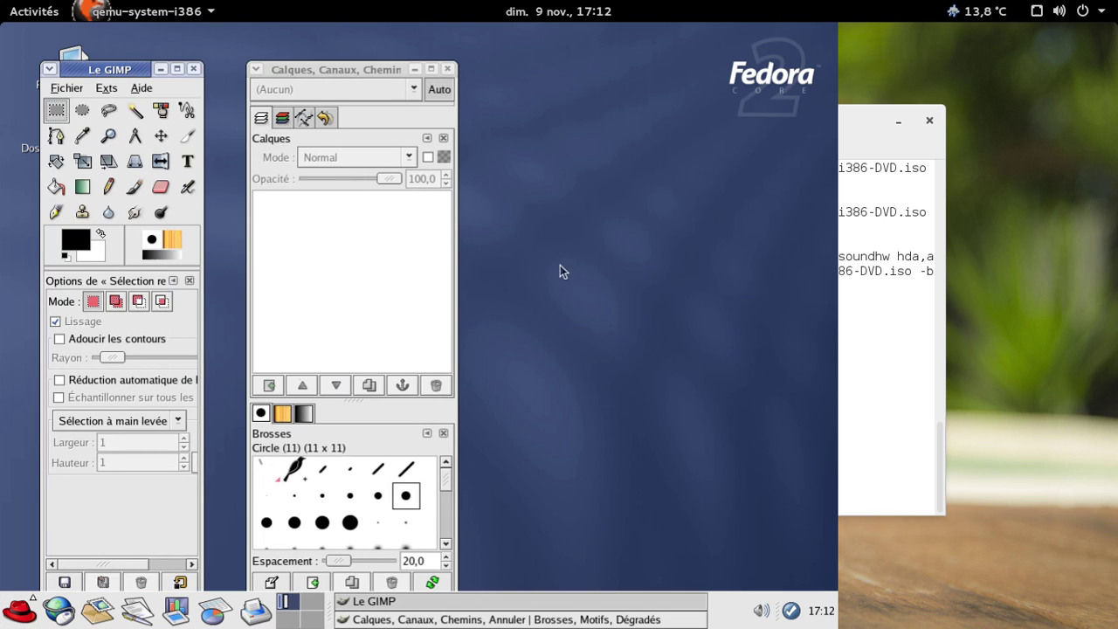
pyautogui.click(193, 70)
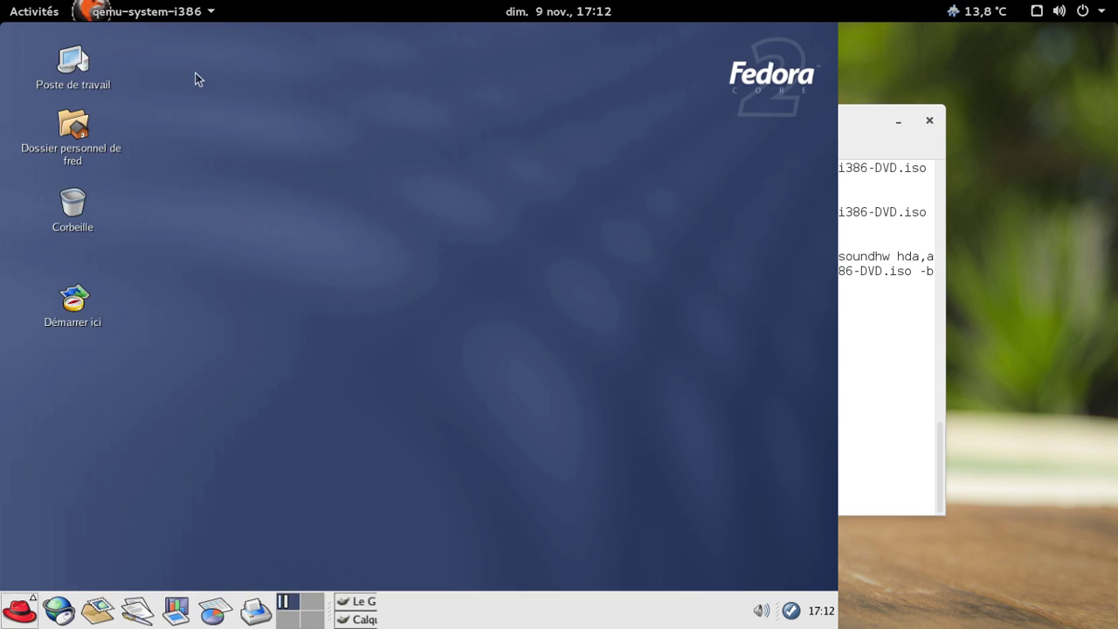
# Launch Mozilla Firefox and reject the unverified certificate for start.mozilla.org.
pyautogui.click(59, 610)
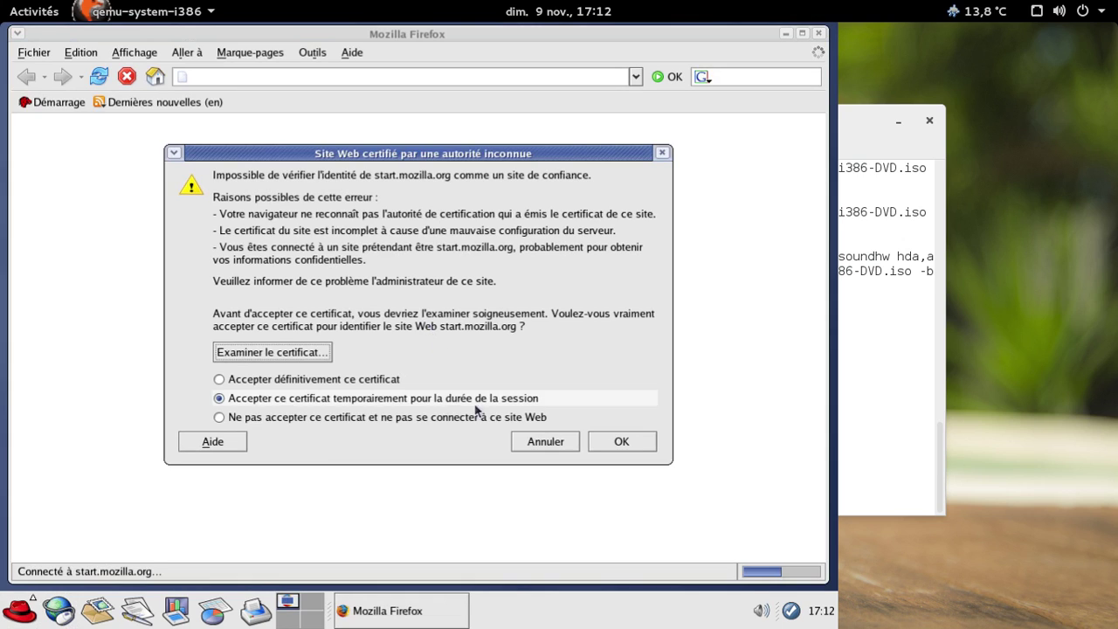
pyautogui.click(547, 442)
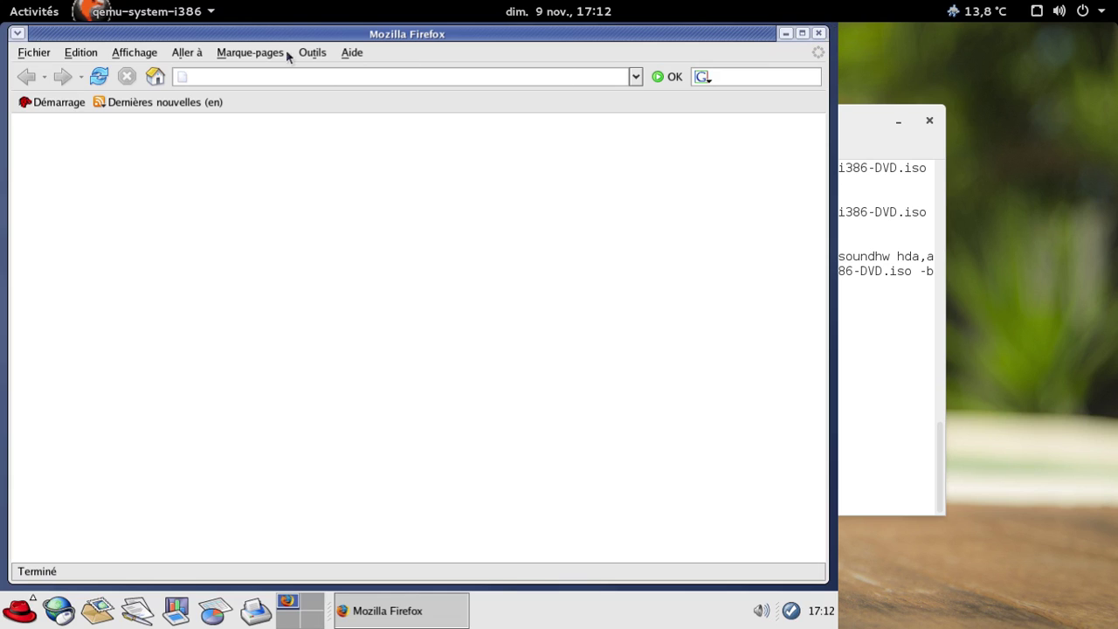
# Display Firefox's browsing history, delete the Aujourd'hui group from it, and close the browser.
pyautogui.click(315, 56)
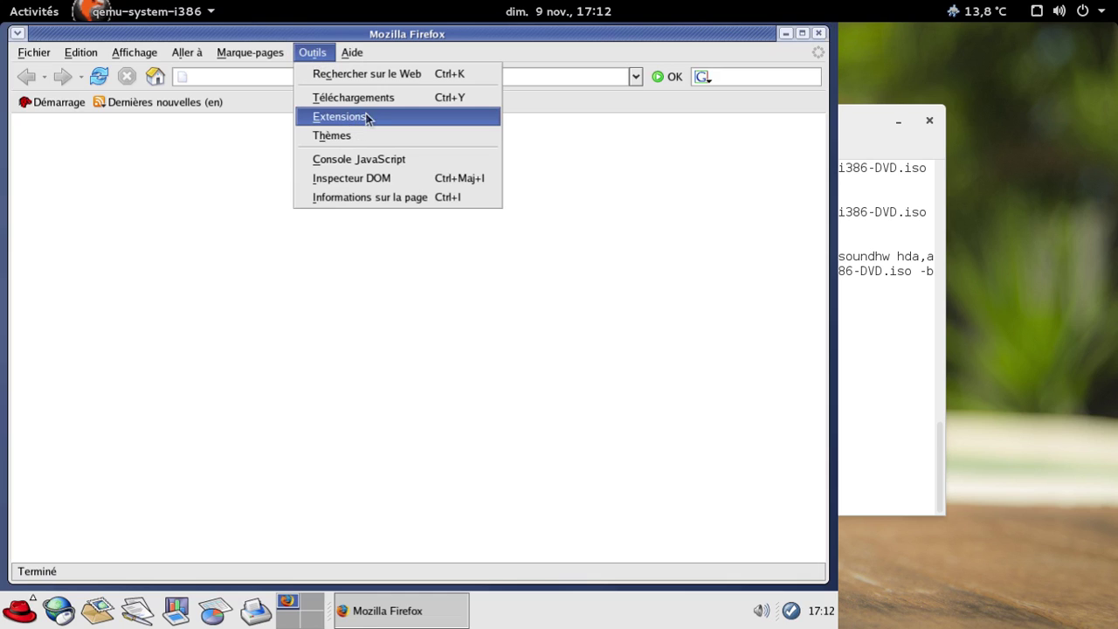
pyautogui.moveTo(343, 52)
pyautogui.moveTo(63, 54)
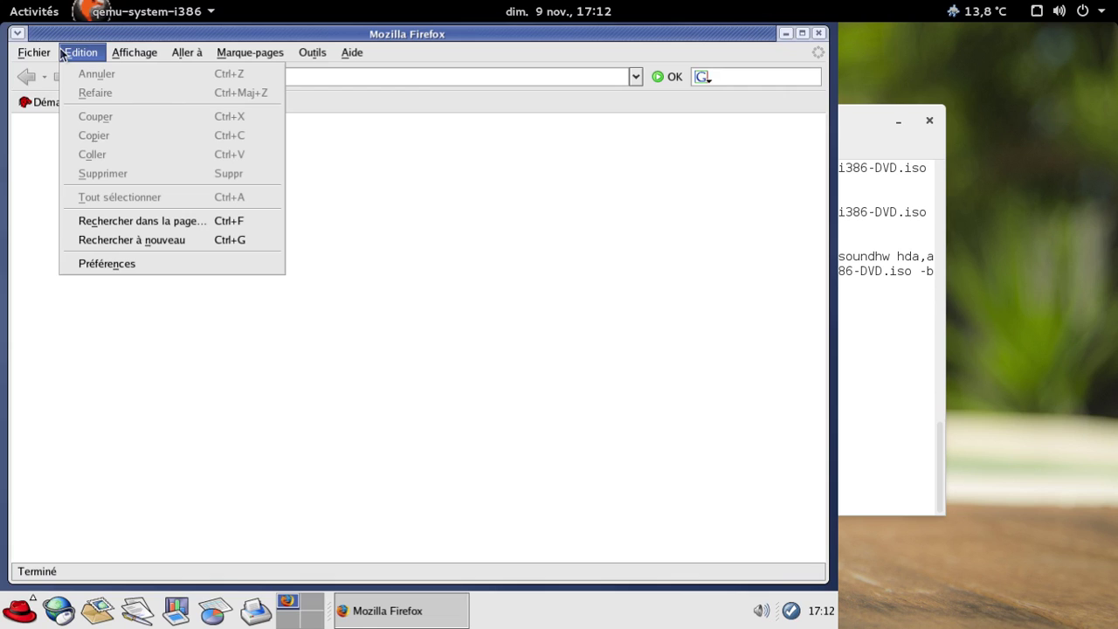
pyautogui.click(46, 54)
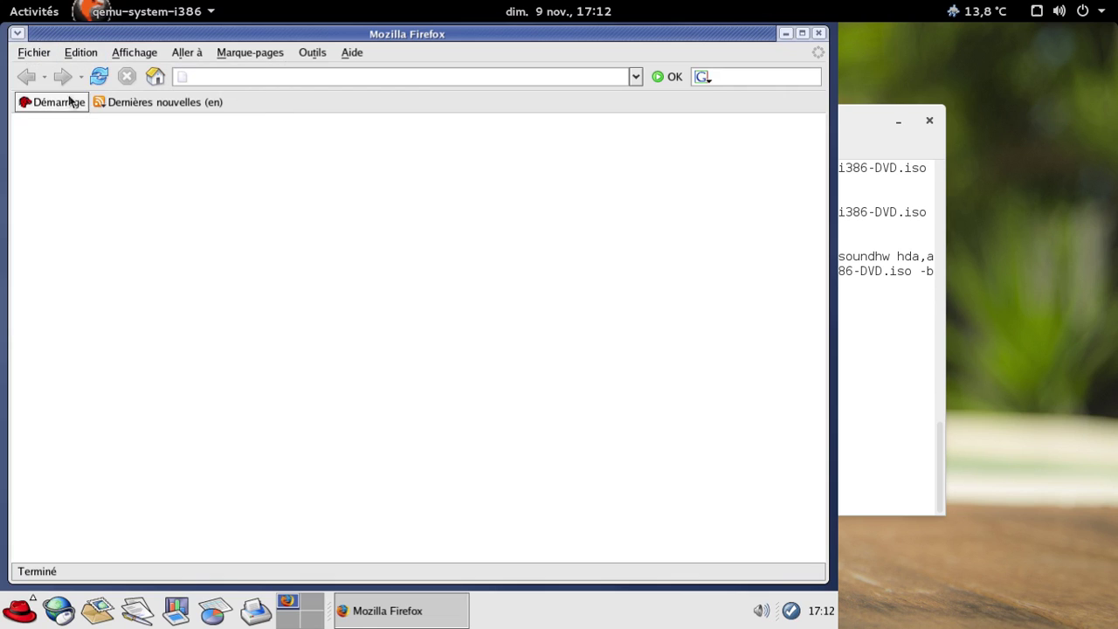
pyautogui.hotkey('ctrl', 'h')
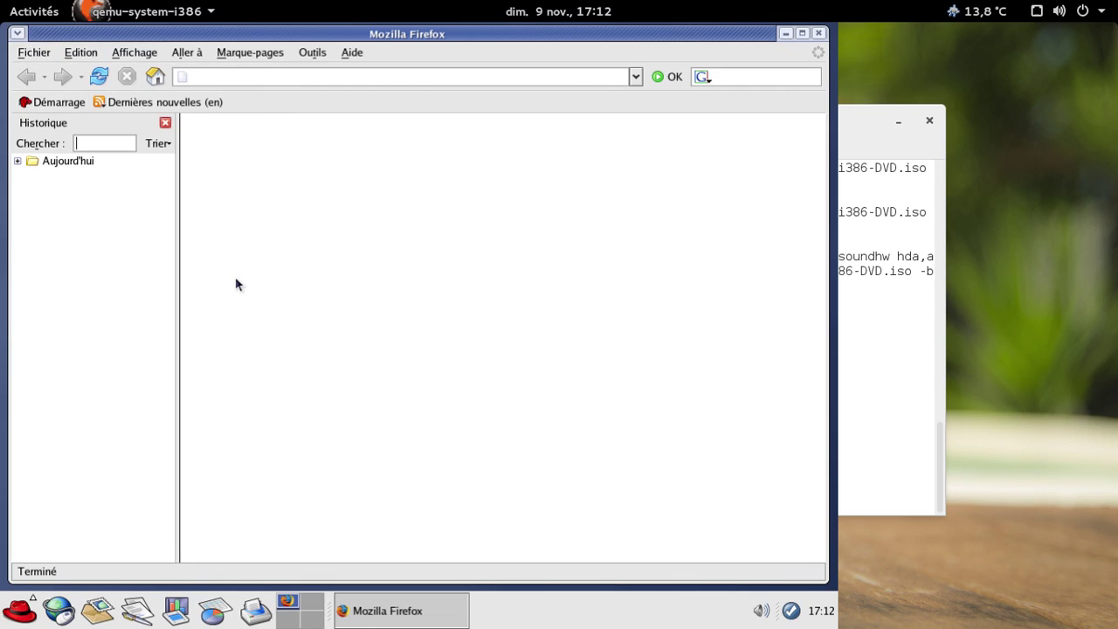
pyautogui.click(112, 166)
pyautogui.rightClick(112, 166)
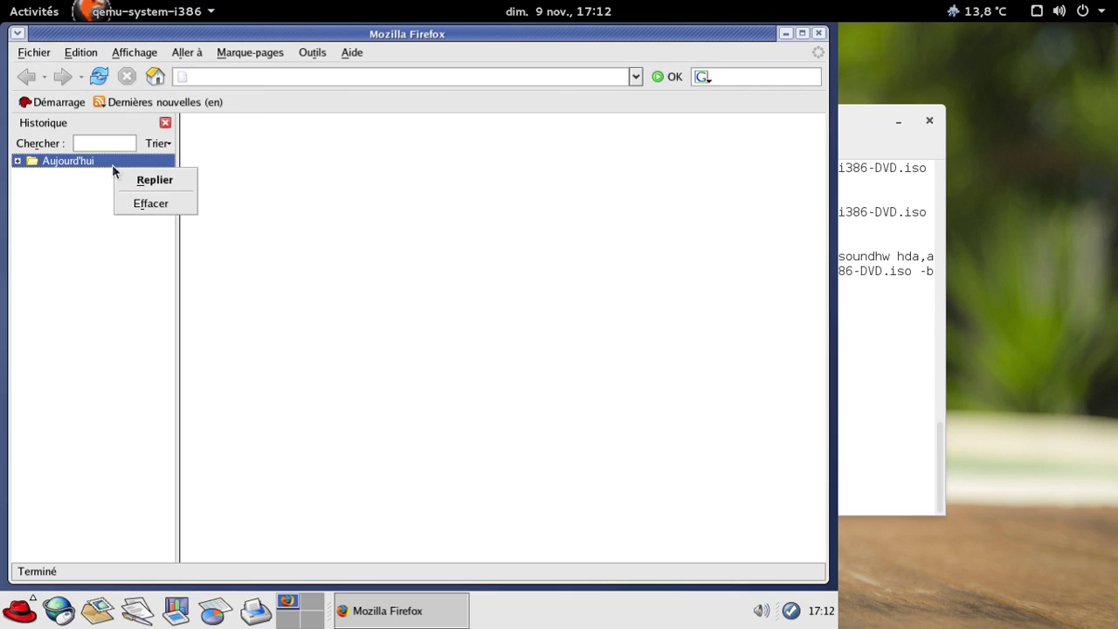
pyautogui.click(150, 201)
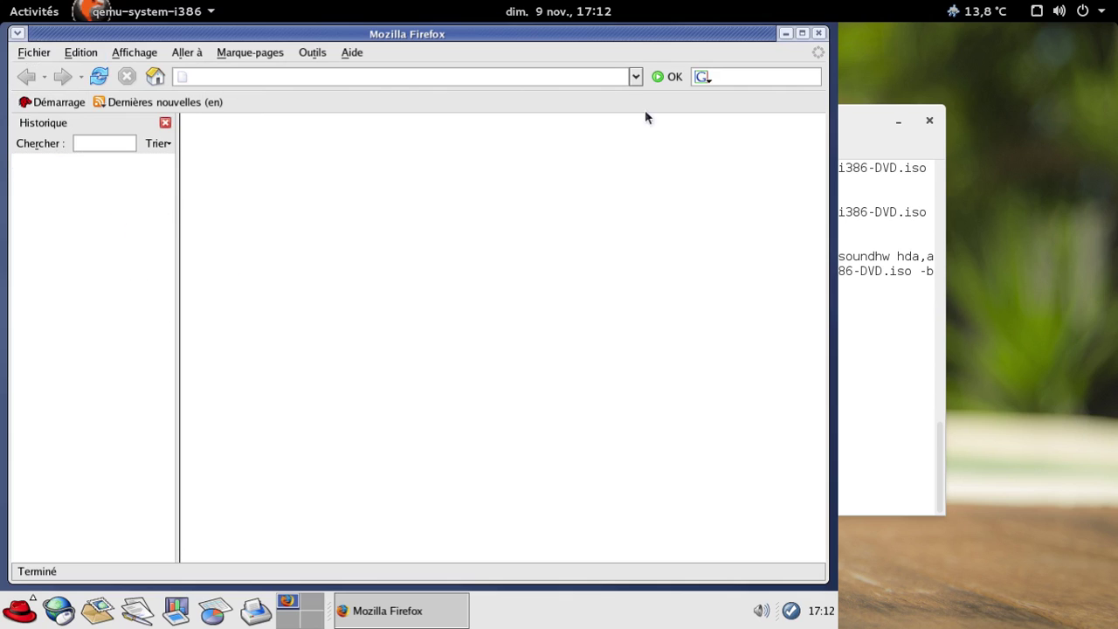
pyautogui.click(819, 34)
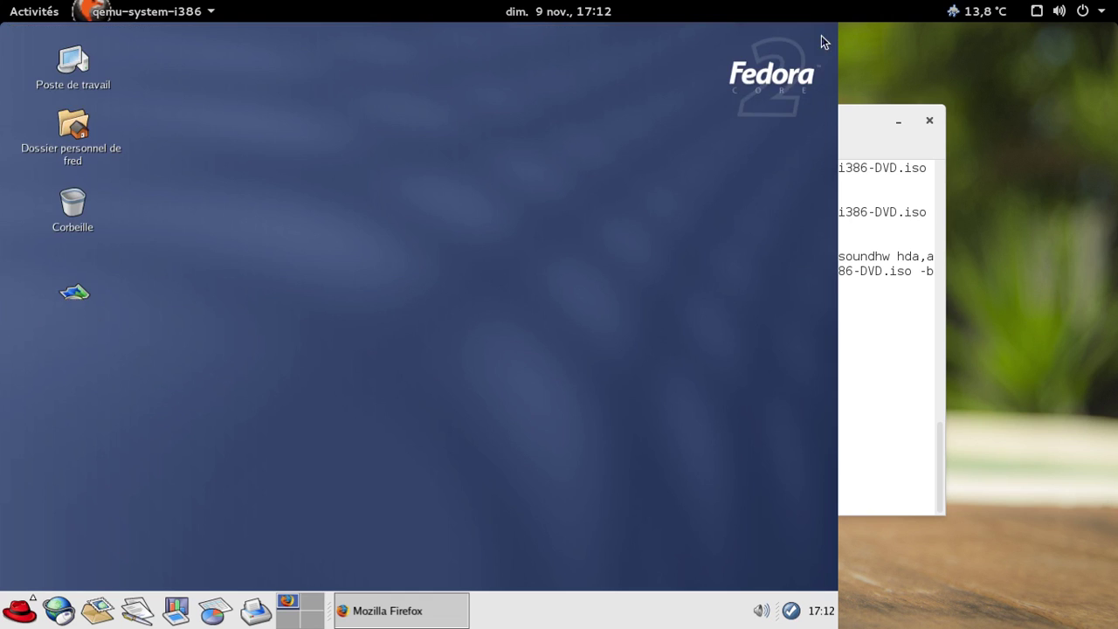
# Relaunch the web browser and accept the start.mozilla.org certificate temporarily for the session.
pyautogui.click(17, 612)
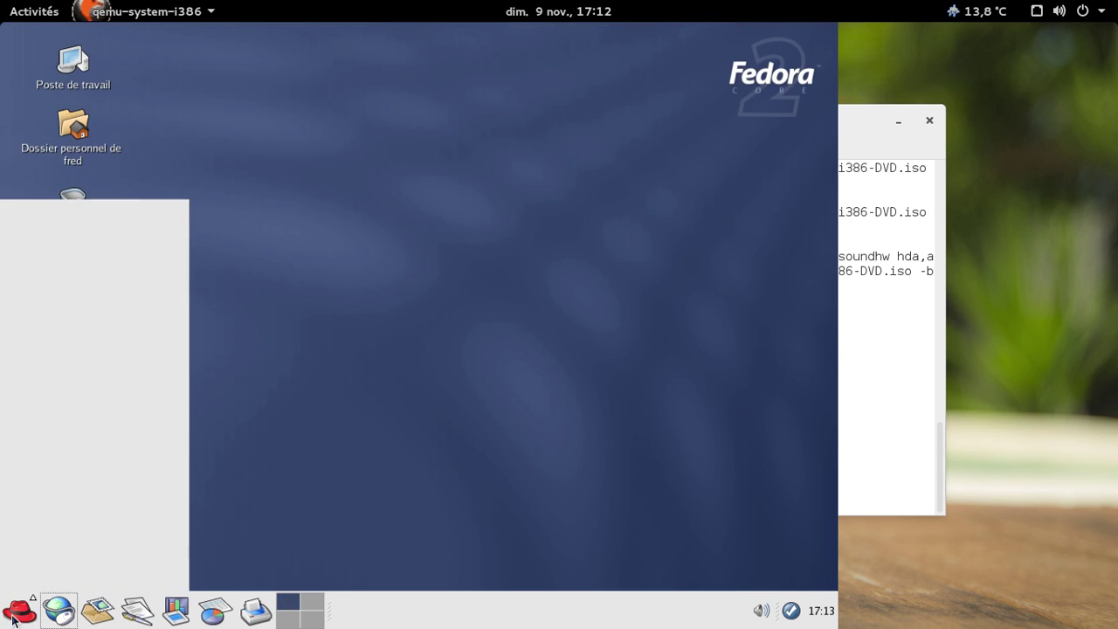
pyautogui.moveTo(92, 283)
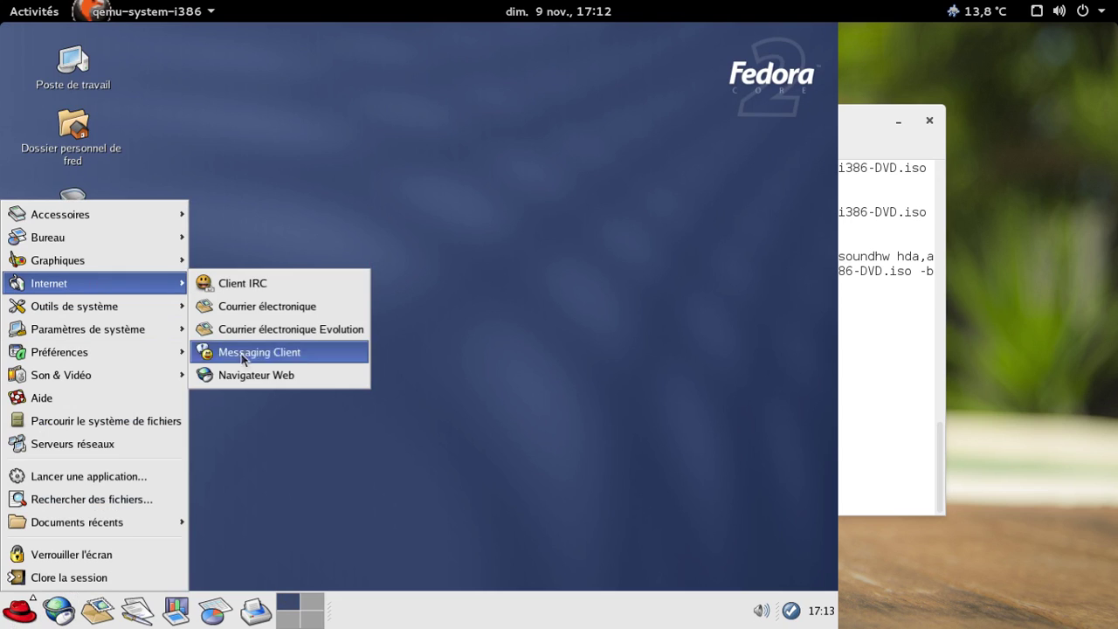
pyautogui.click(243, 378)
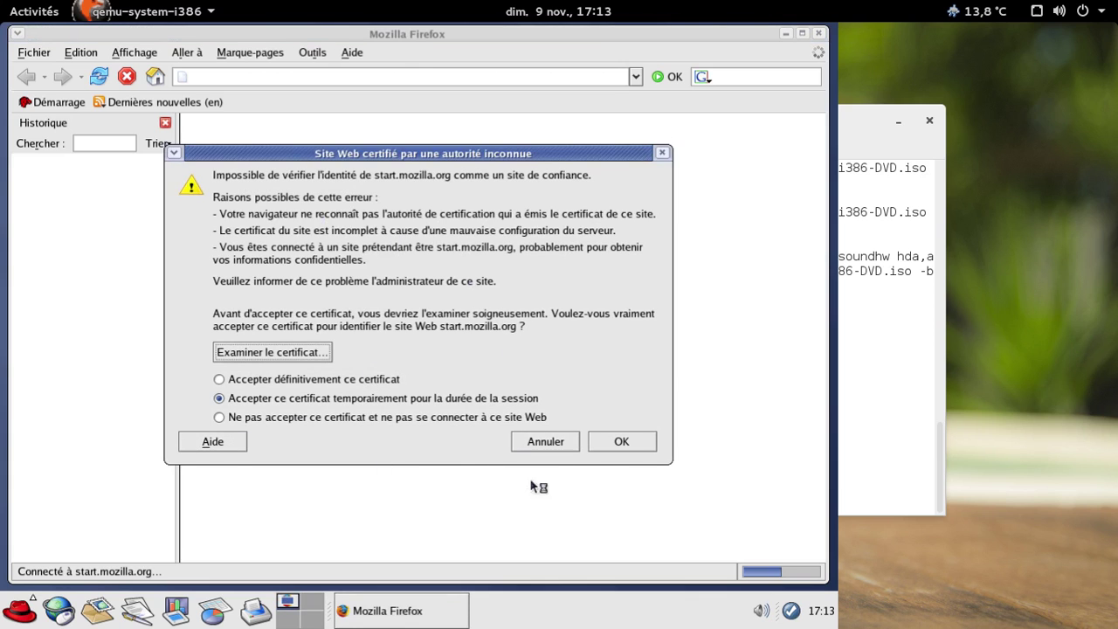
pyautogui.click(621, 442)
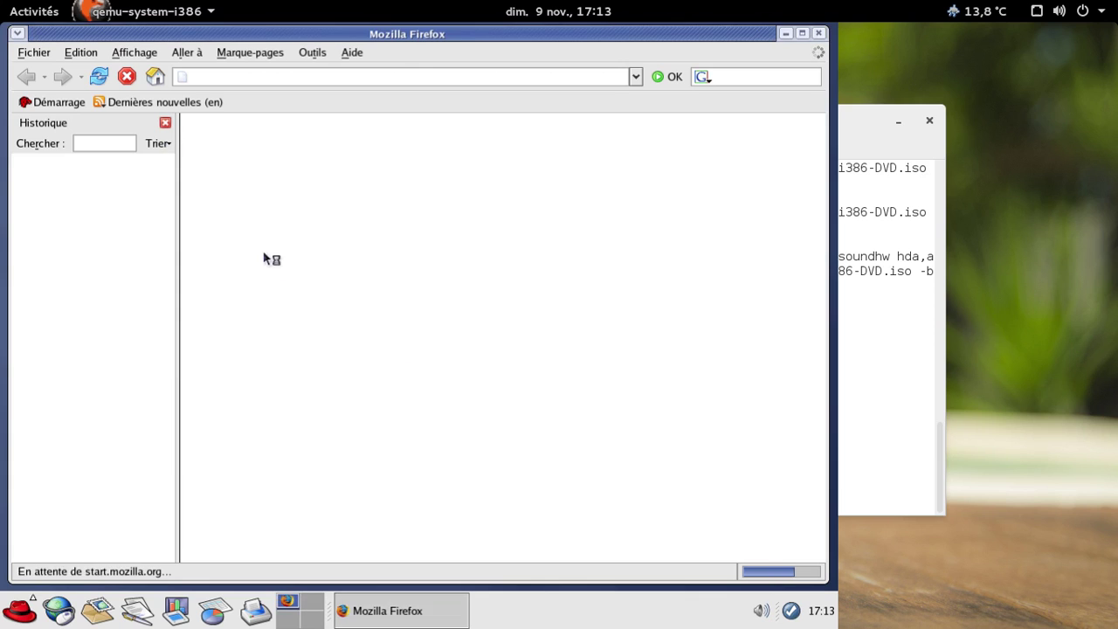
# Hide the history sidebar in Firefox and close the browser.
pyautogui.click(165, 123)
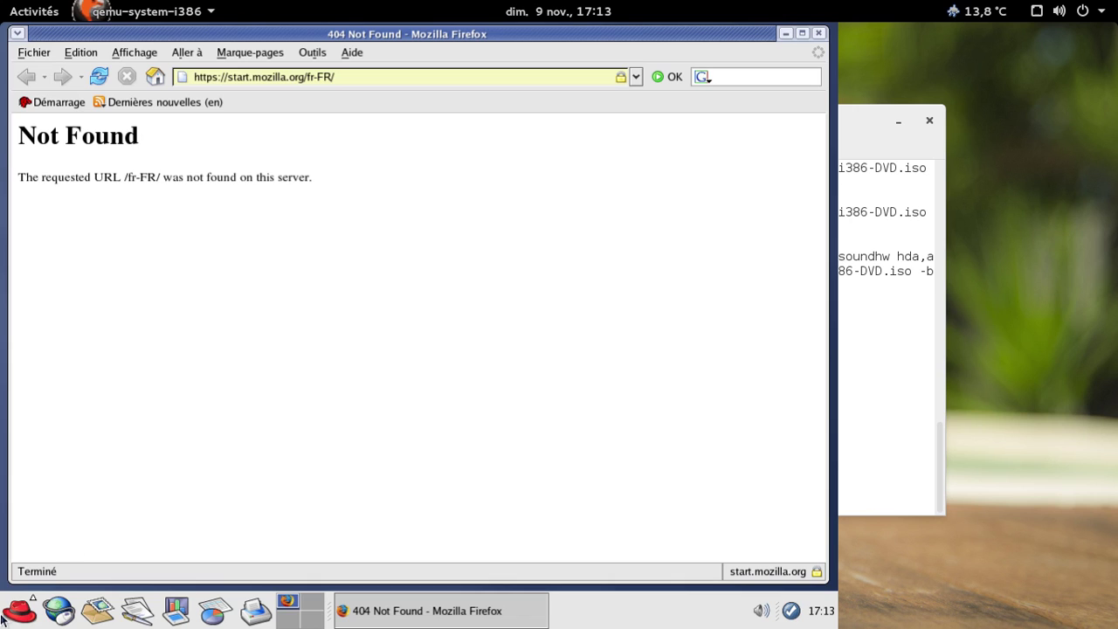
pyautogui.click(820, 33)
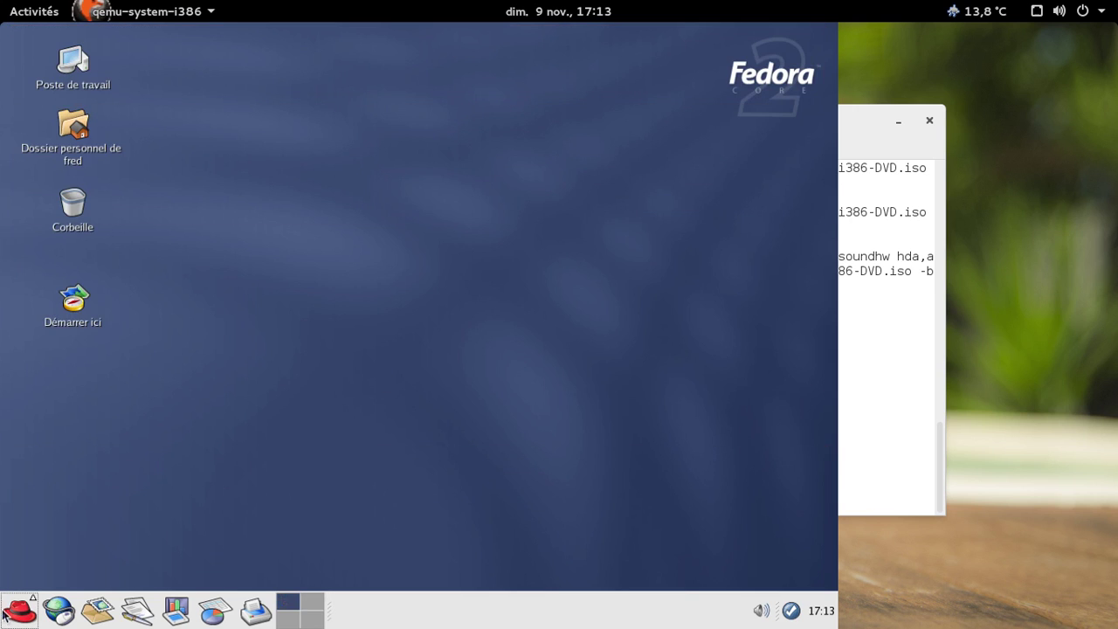
# Open a terminal and start the Mozilla suite in the background with the command "mozilla &".
pyautogui.click(5, 615)
pyautogui.moveTo(102, 210)
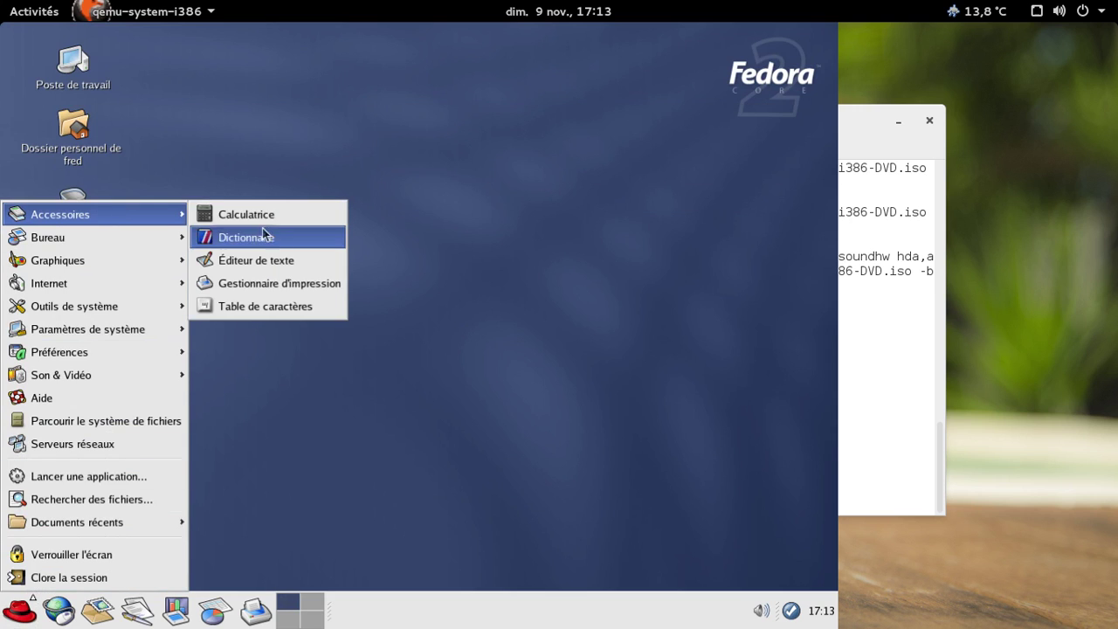
pyautogui.moveTo(142, 307)
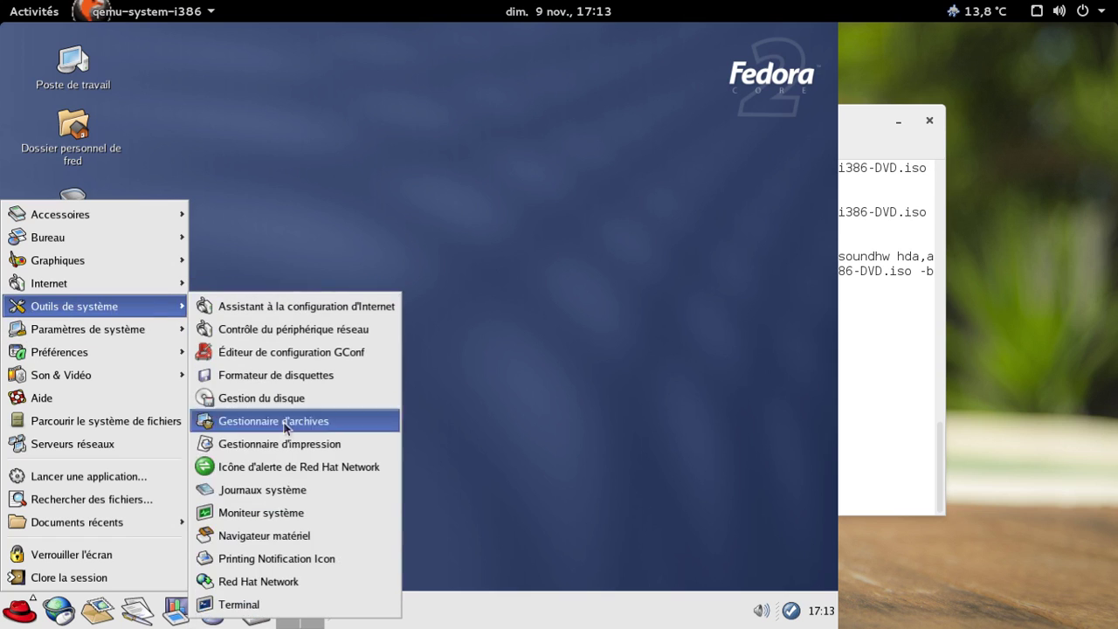
pyautogui.click(291, 611)
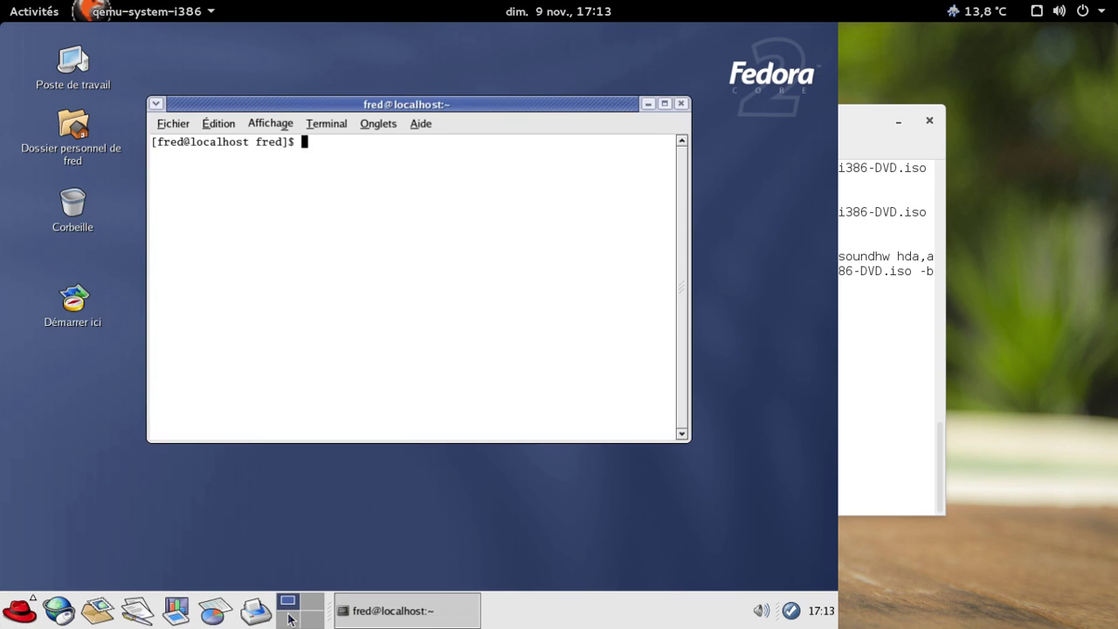
pyautogui.write('mozilla &')
pyautogui.press('Return')
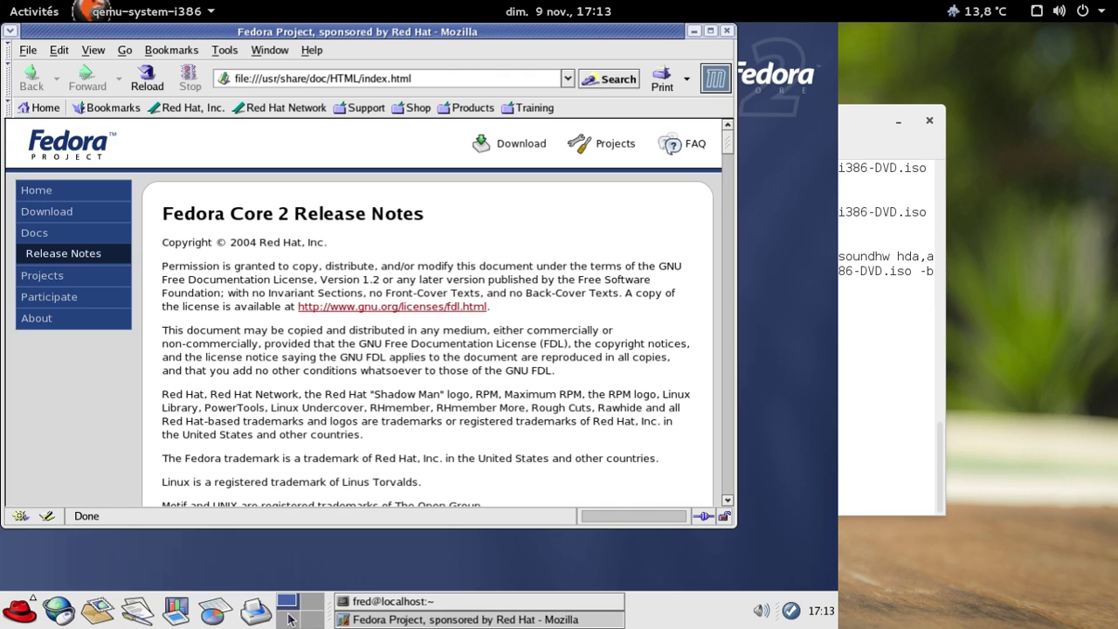
# View the About Mozilla page to check the version, and close both Mozilla windows.
pyautogui.click(320, 50)
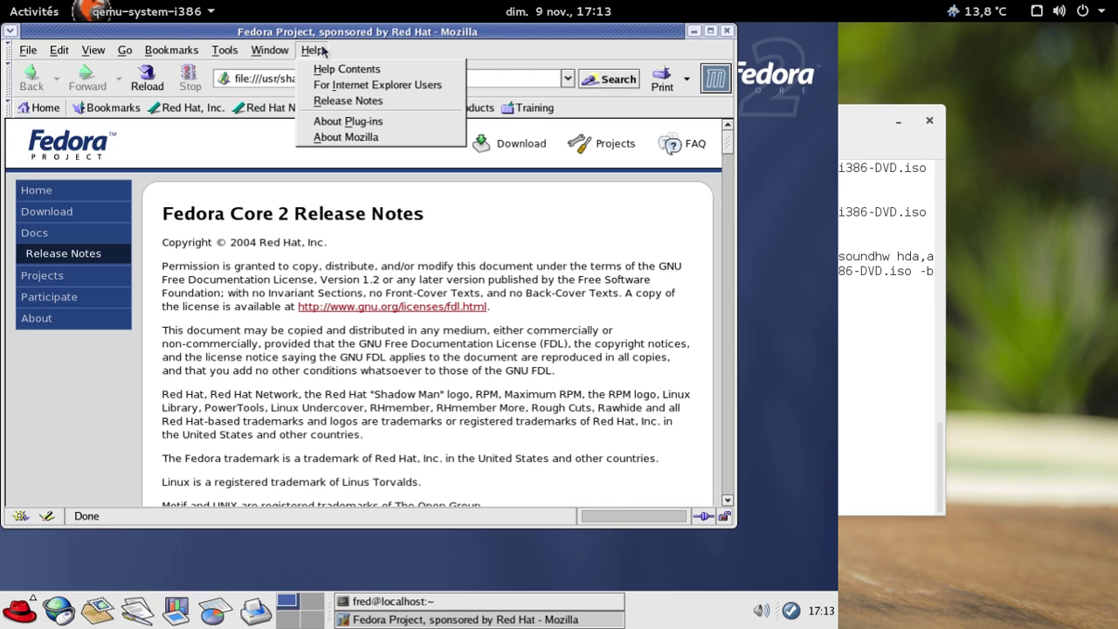
pyautogui.click(380, 138)
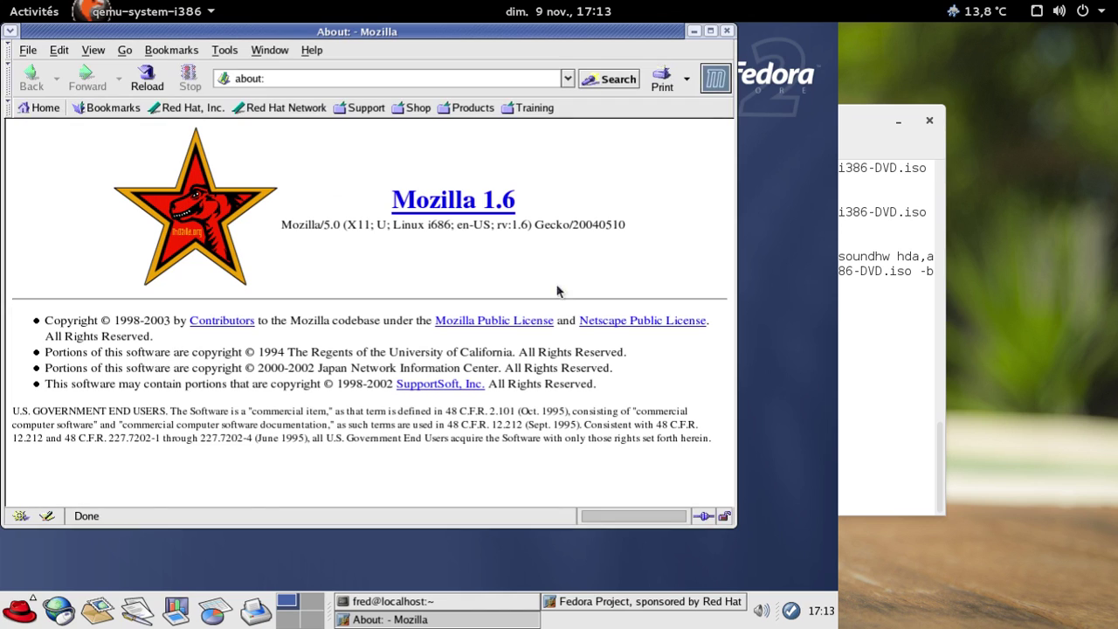
pyautogui.click(726, 31)
pyautogui.click(726, 32)
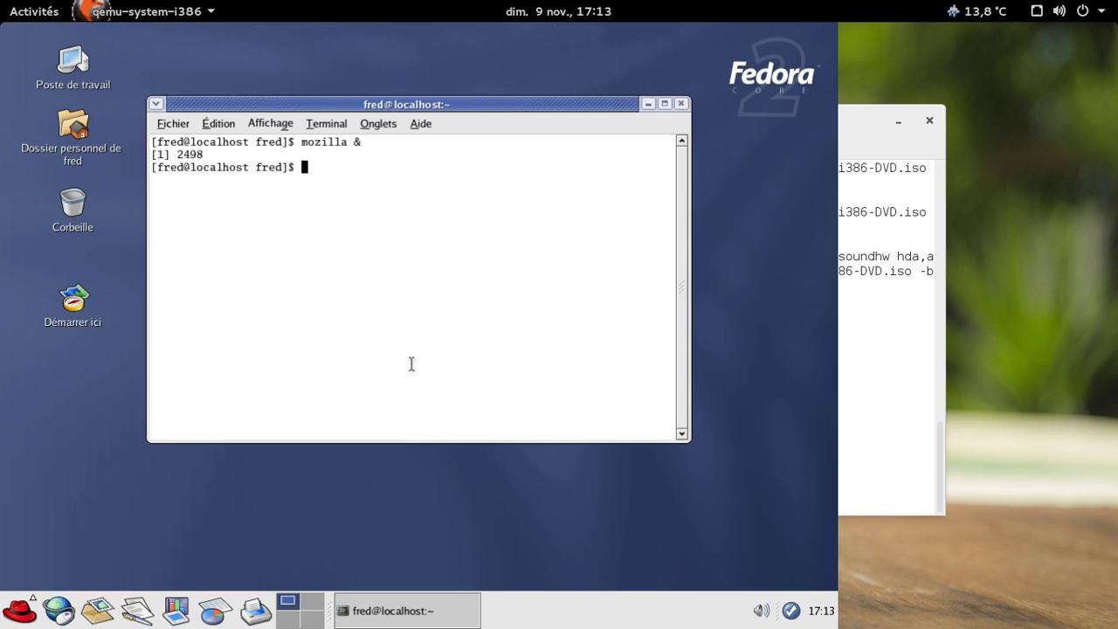
# Open the personal home folder from the desktop and select the firefox-1.0.tar.gz archive.
pyautogui.doubleClick(79, 137)
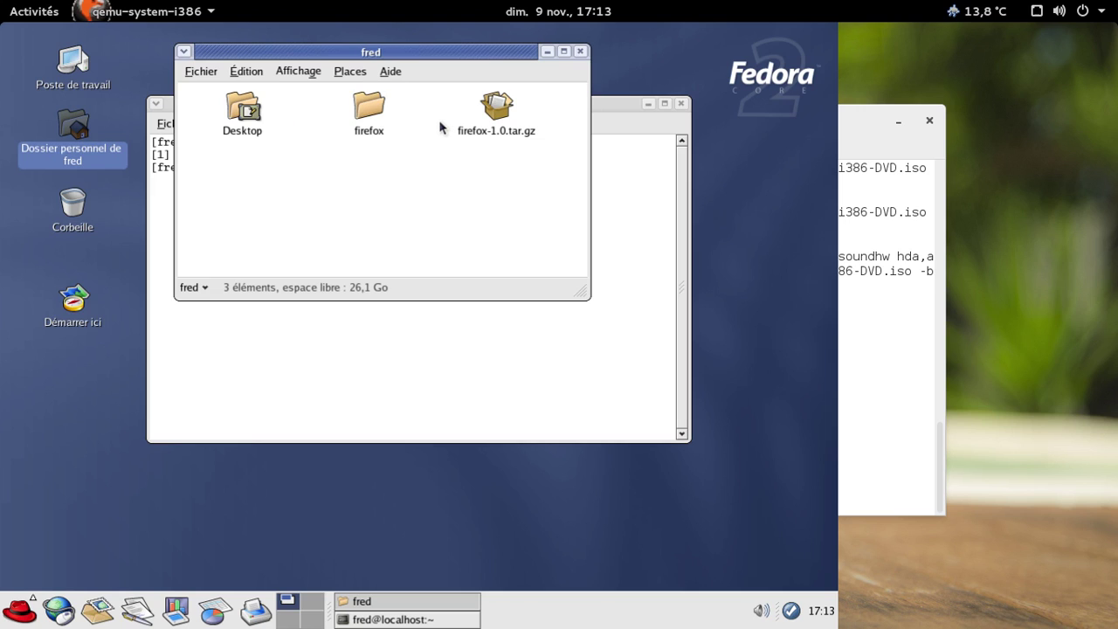
pyautogui.click(494, 114)
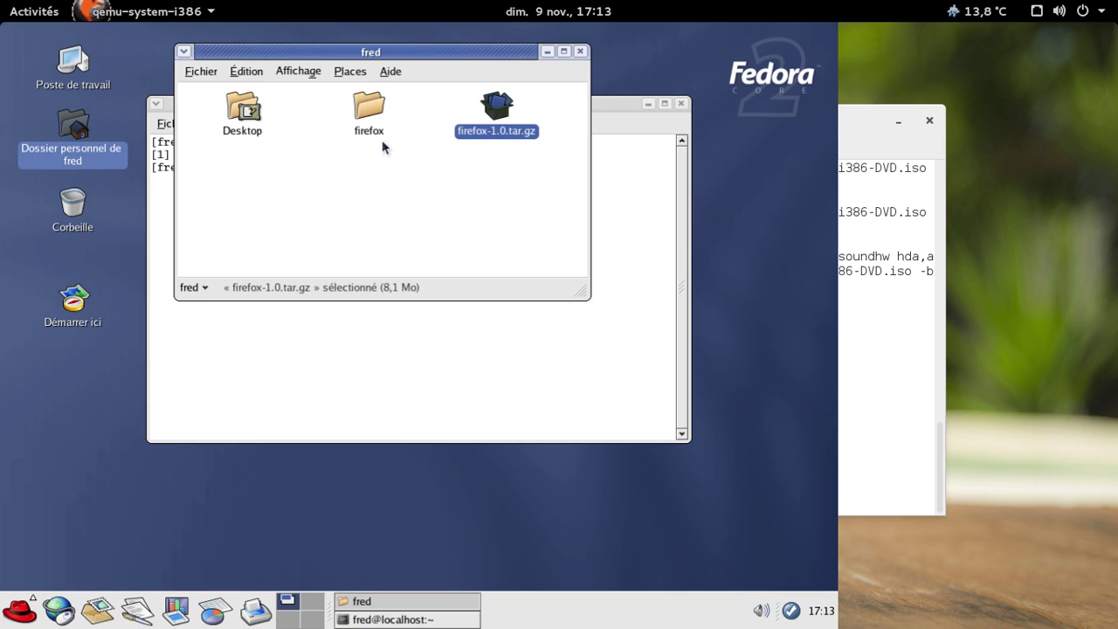
# Review the view, behaviour and list column settings in the file manager preferences, and close them without changes.
pyautogui.click(297, 74)
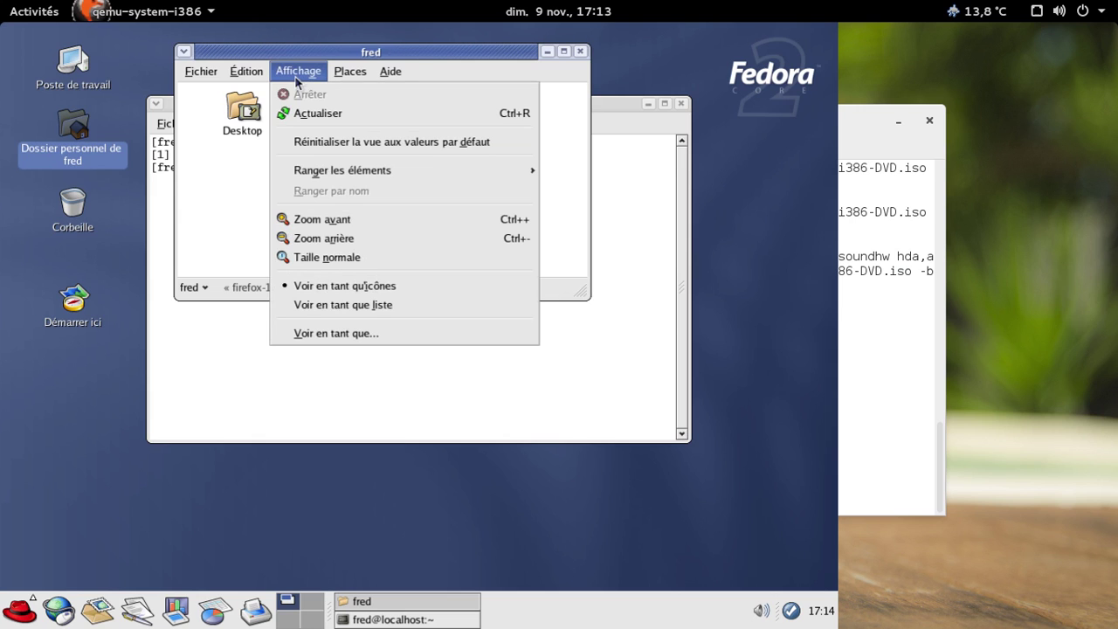
pyautogui.moveTo(217, 79)
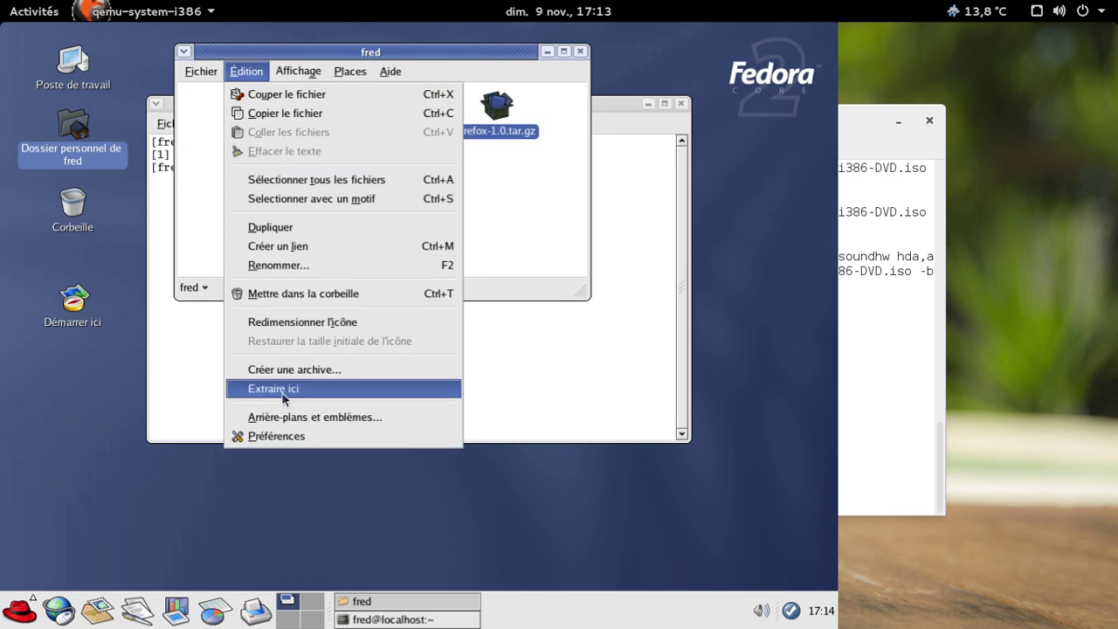
pyautogui.click(290, 437)
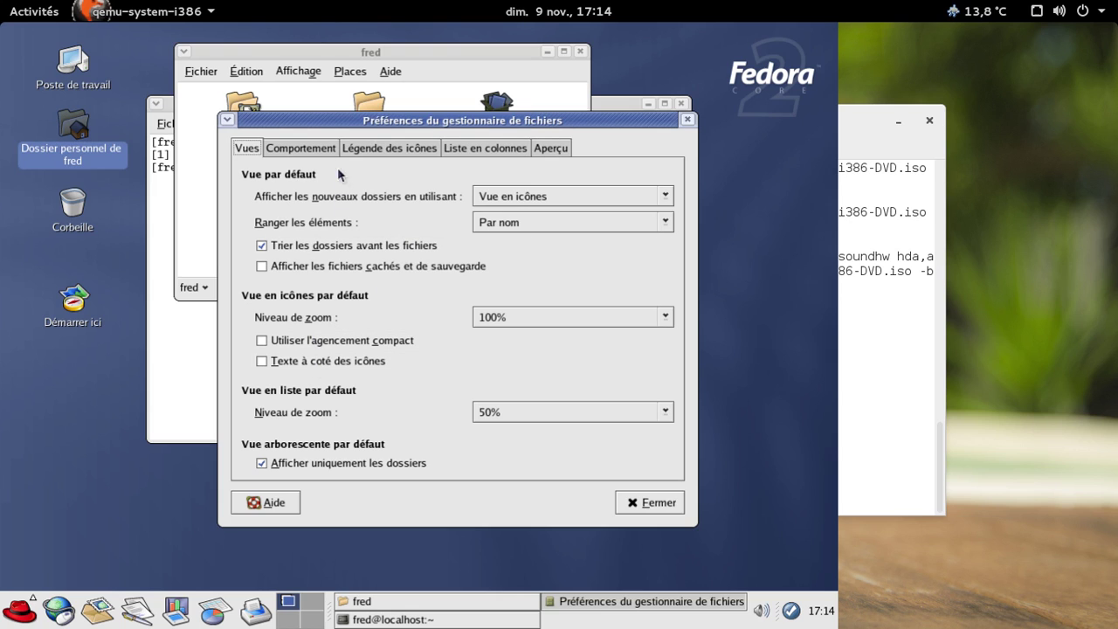
pyautogui.click(298, 155)
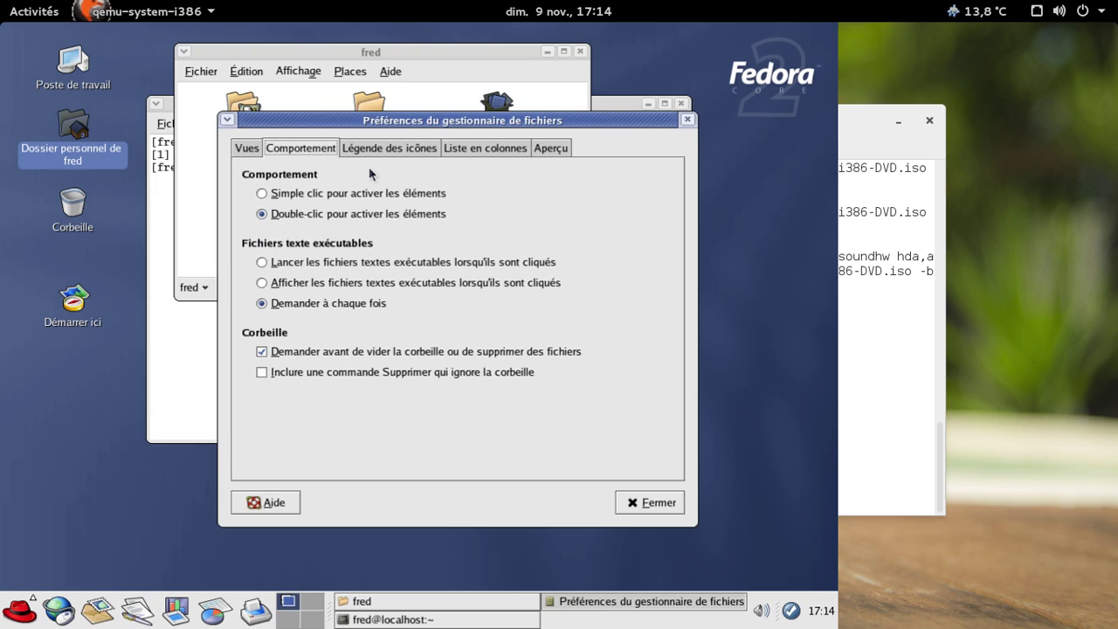
pyautogui.click(476, 151)
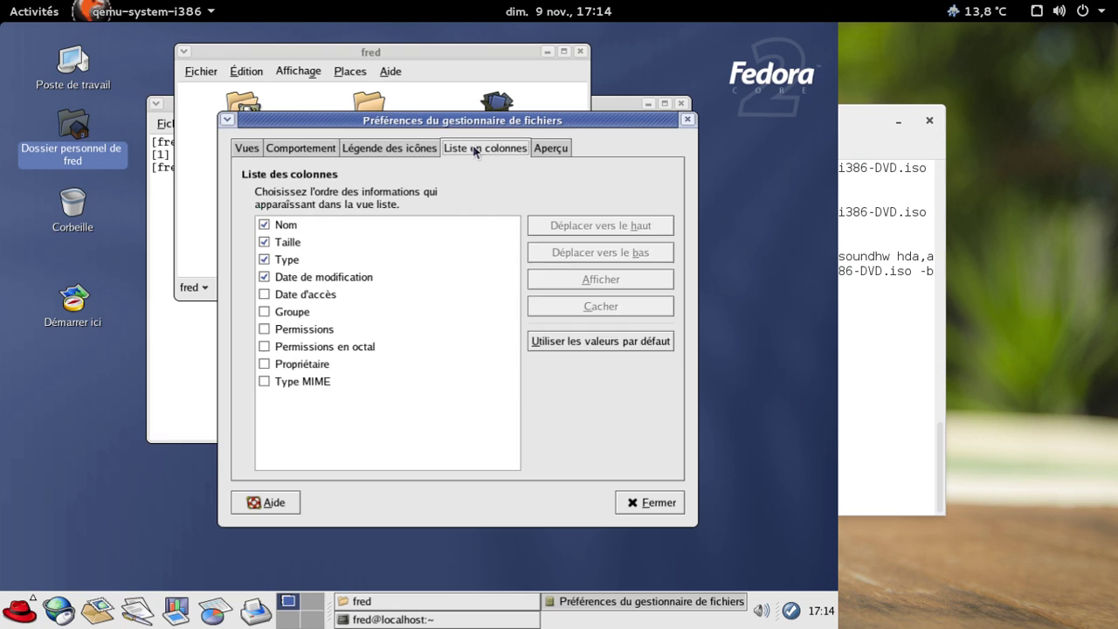
pyautogui.click(622, 505)
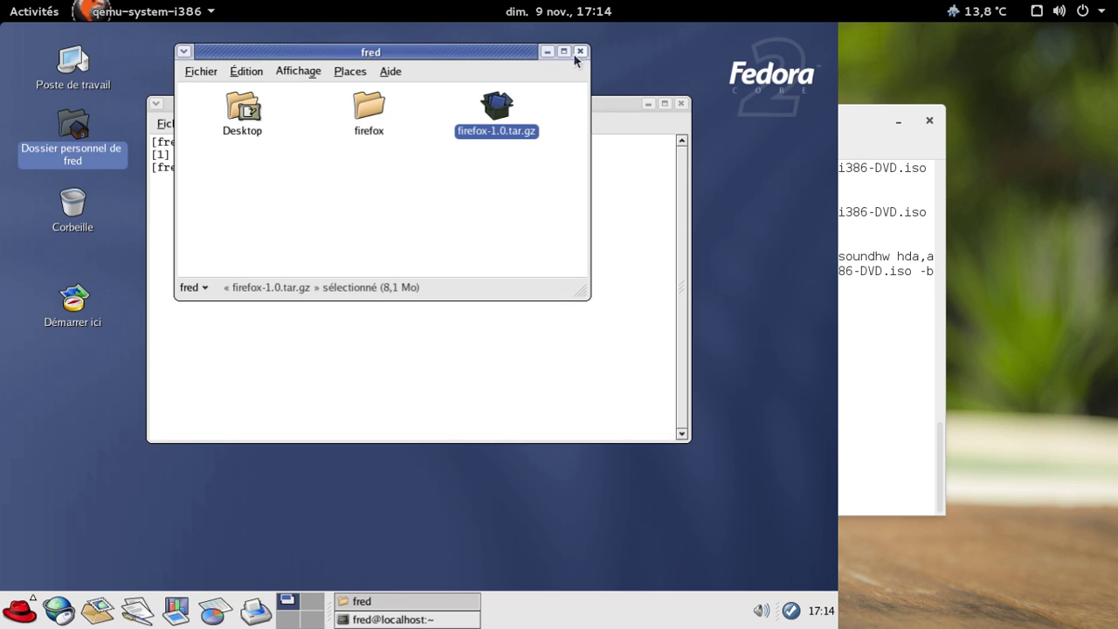
# View the file manager's About information, and close the home folder and terminal windows.
pyautogui.click(404, 71)
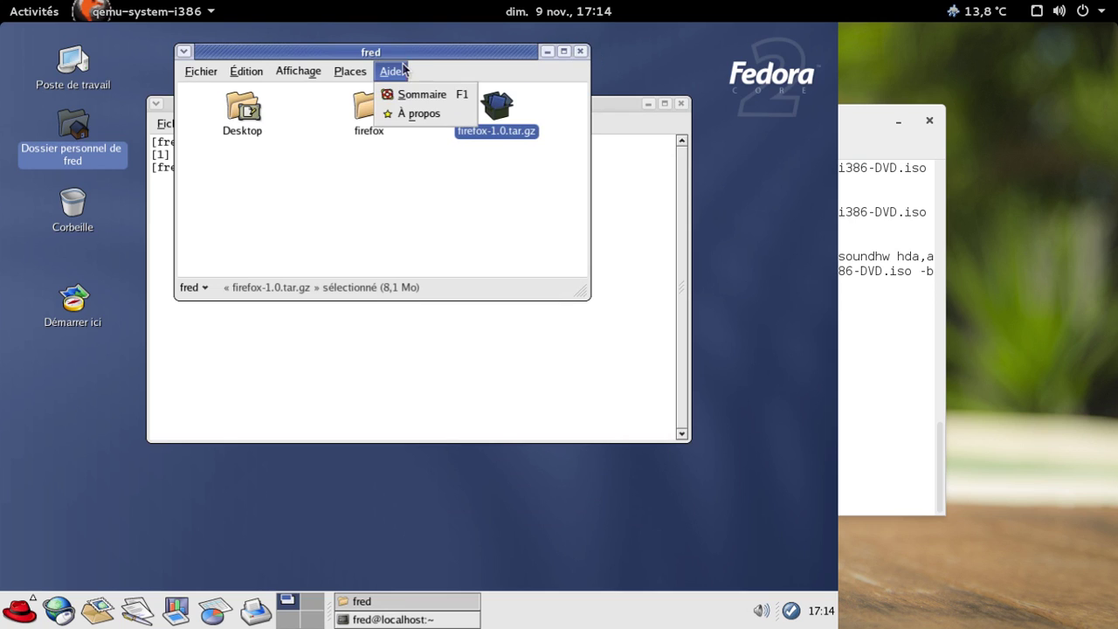
pyautogui.click(416, 118)
pyautogui.click(470, 288)
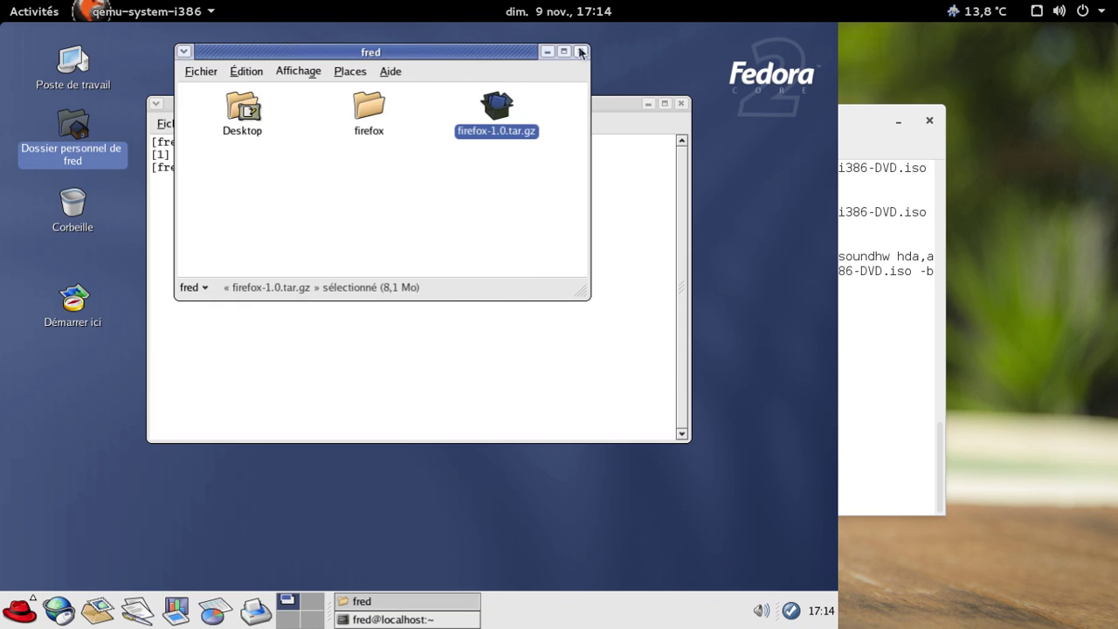
pyautogui.click(581, 51)
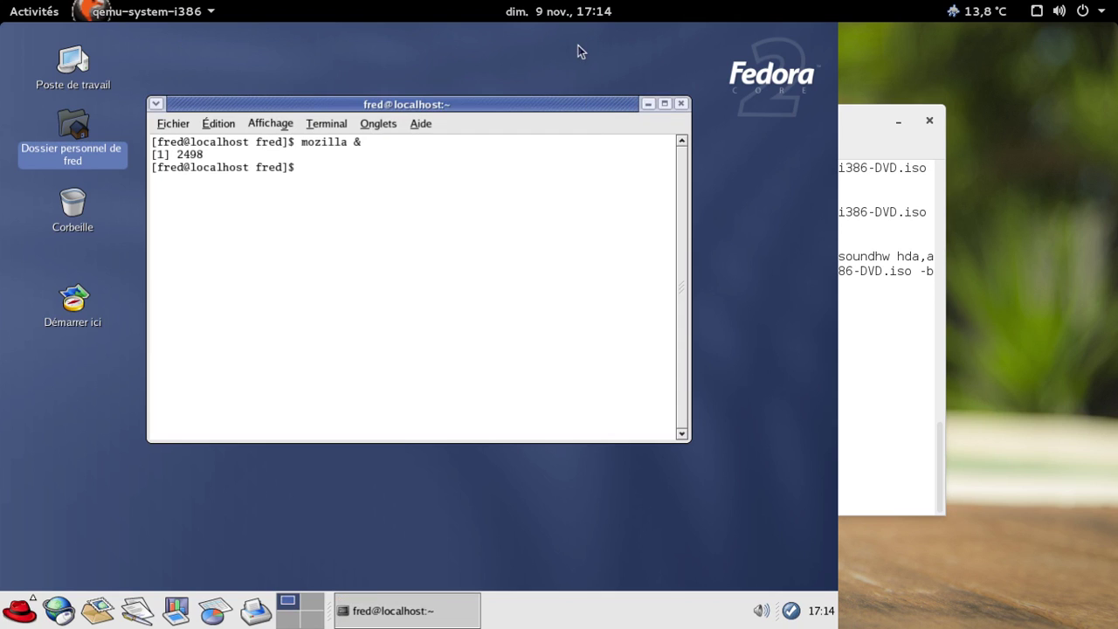
pyautogui.click(681, 104)
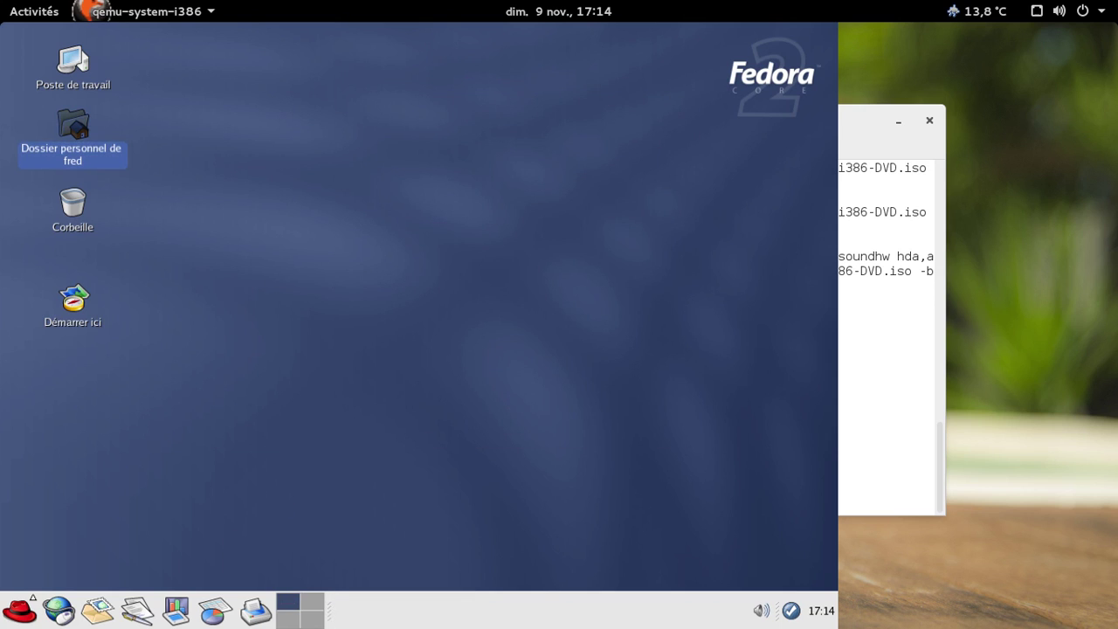
# Launch Mozilla Firefox, accept the start page's certificate temporarily for the session, and load ftp://ftp.mozilla.org.
pyautogui.click(63, 617)
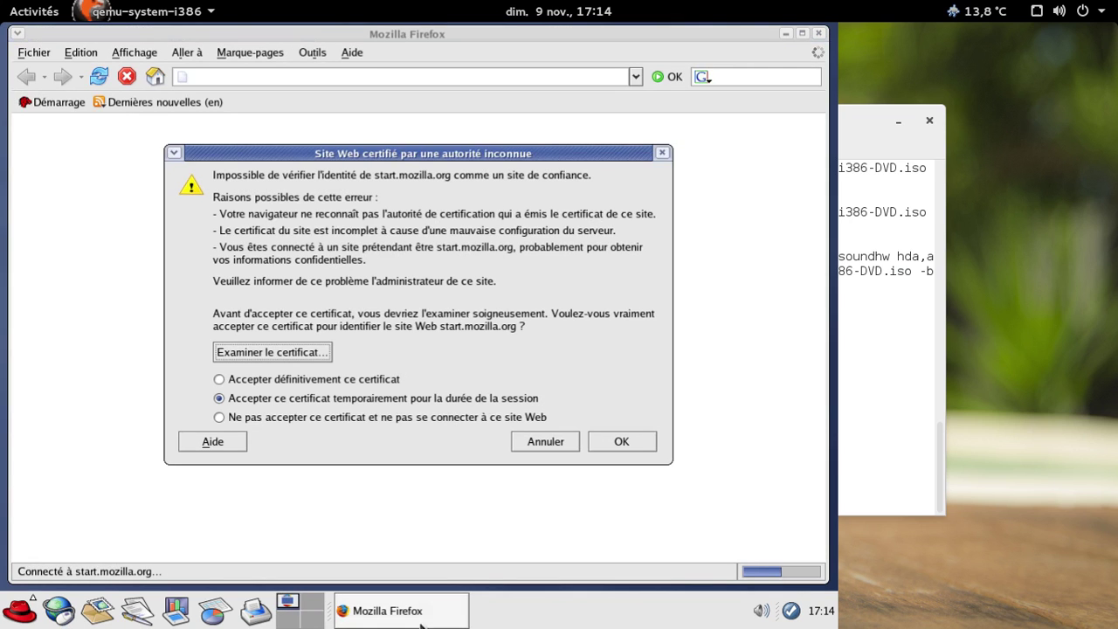
pyautogui.click(617, 444)
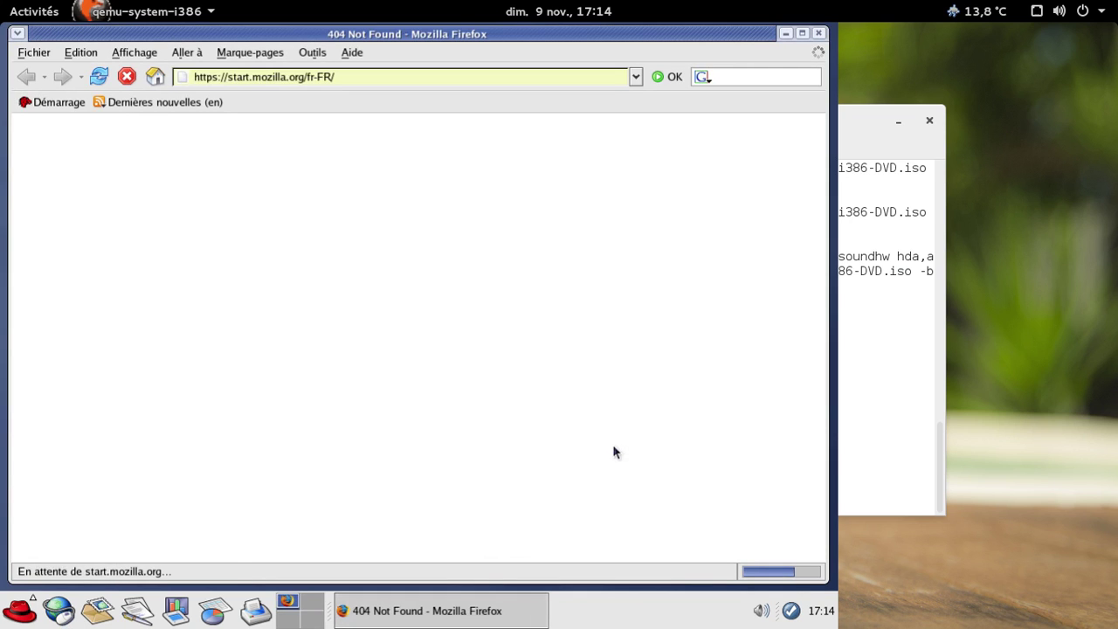
pyautogui.click(369, 76)
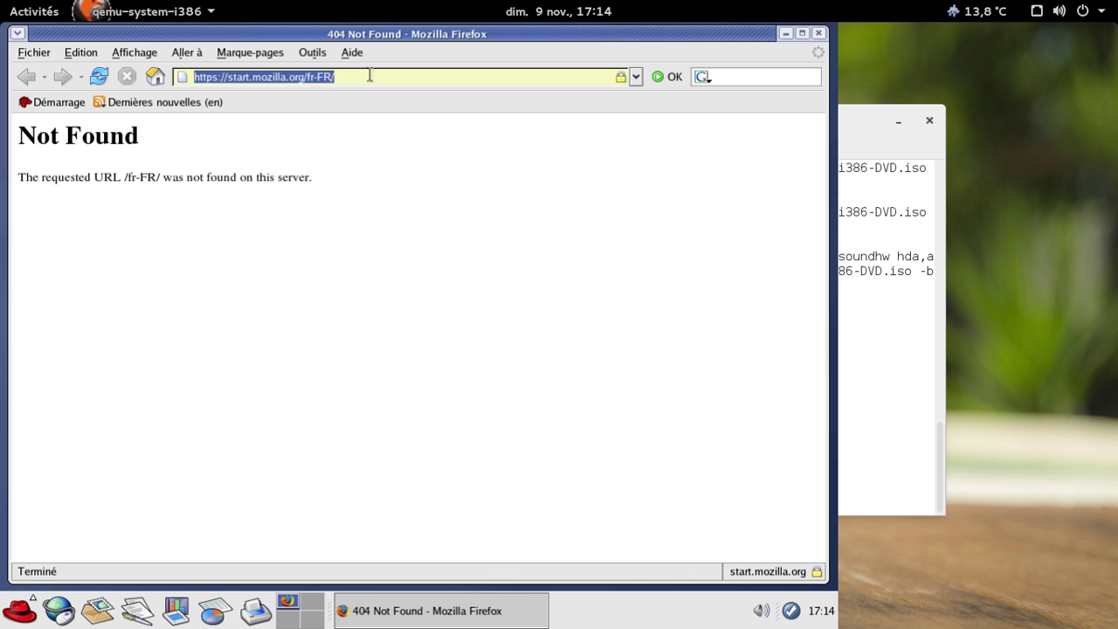
pyautogui.write('ftp:/')
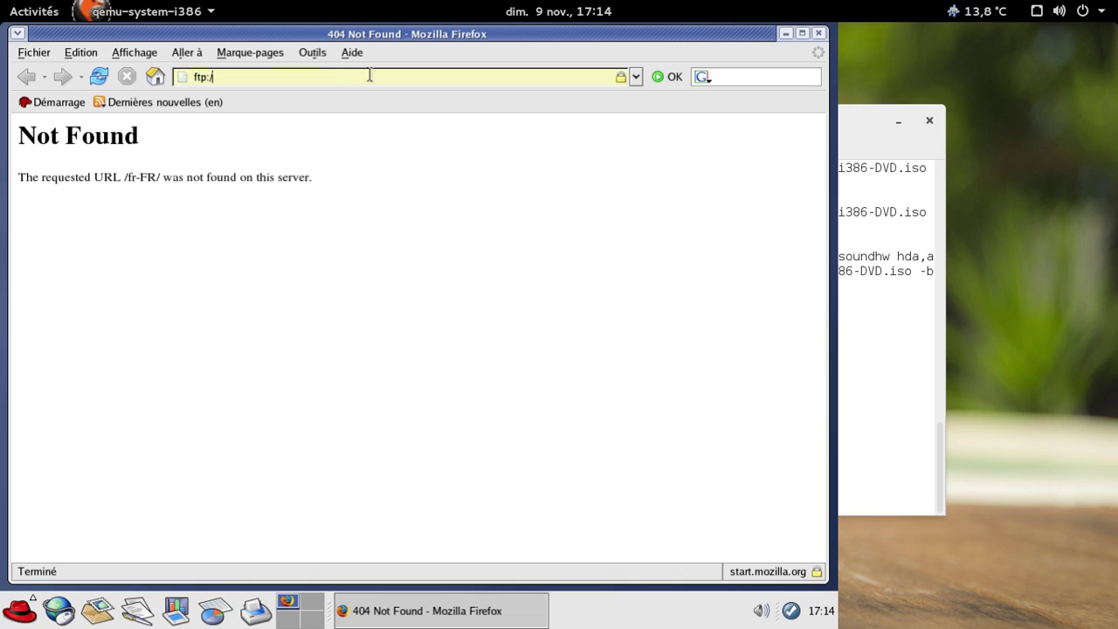
pyautogui.write('/ftp.mozilla.org')
pyautogui.press('Return')
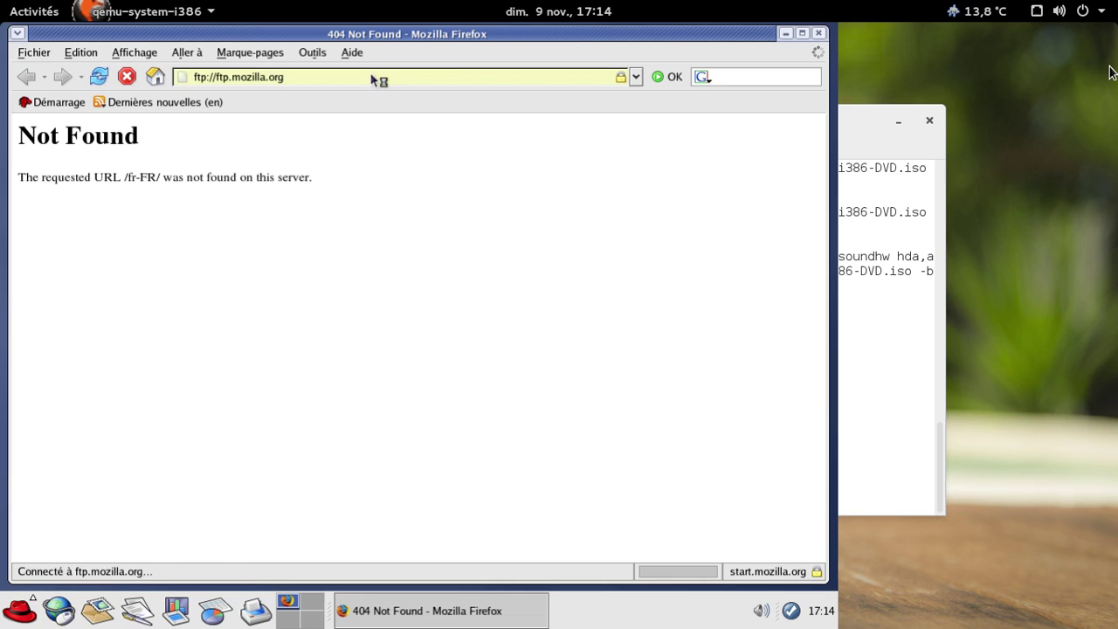
# Switch to the host's GNOME system settings, review the sound output and input devices, and close the settings.
pyautogui.click(1088, 18)
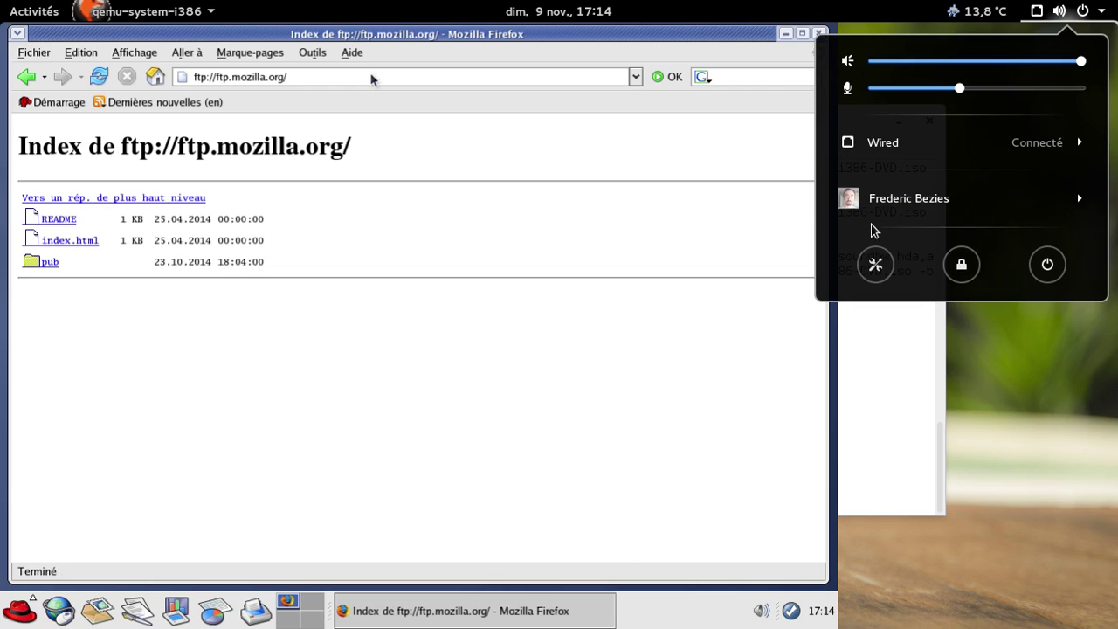
pyautogui.click(872, 259)
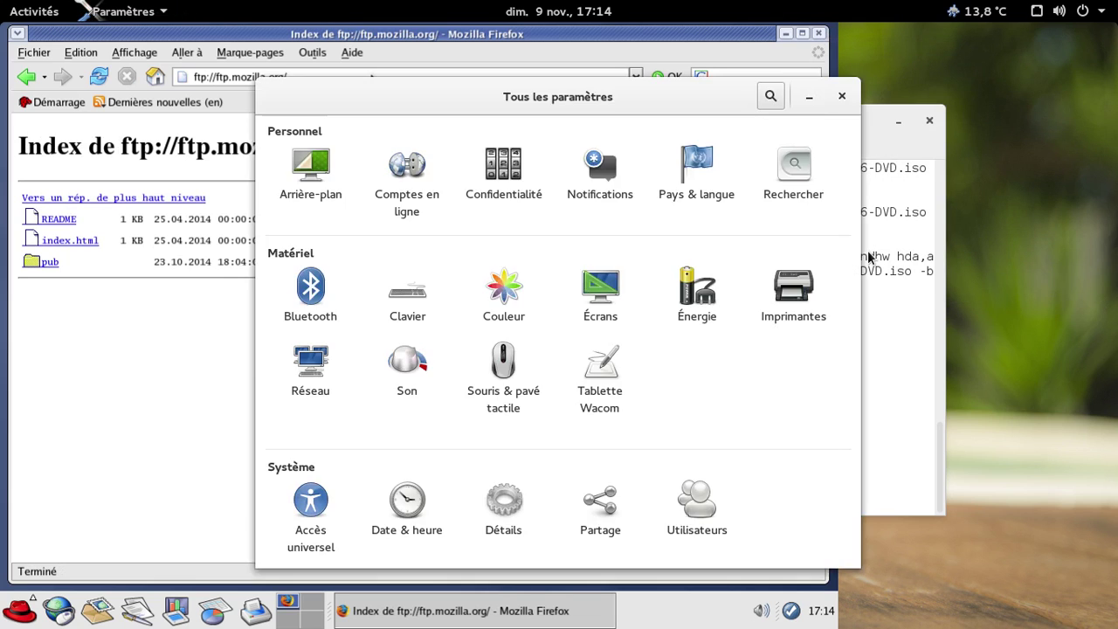
pyautogui.click(426, 367)
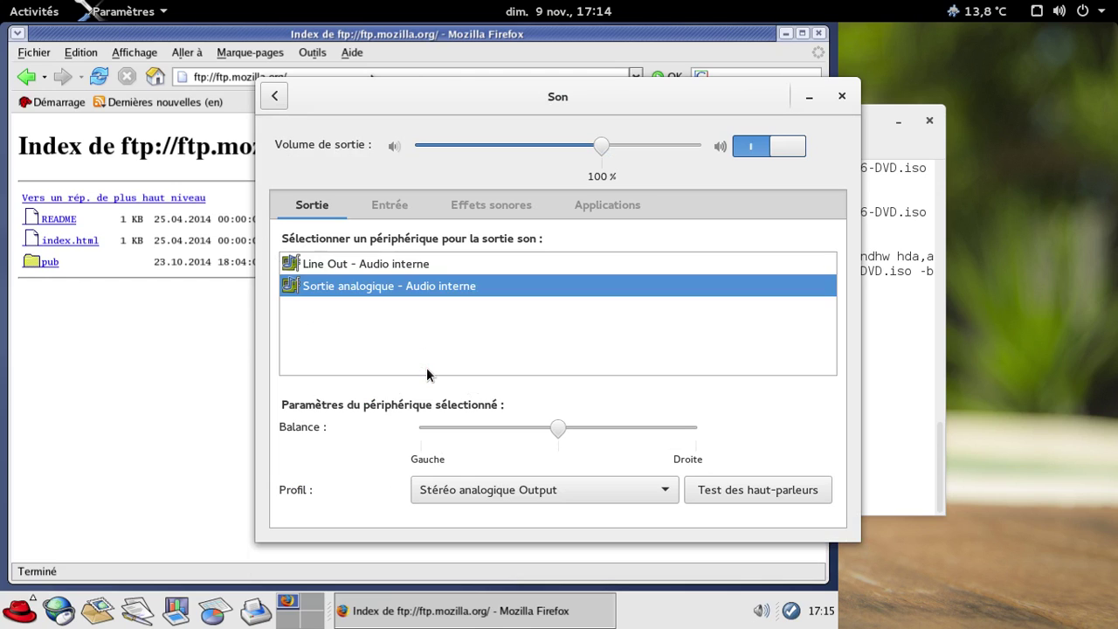
pyautogui.click(395, 206)
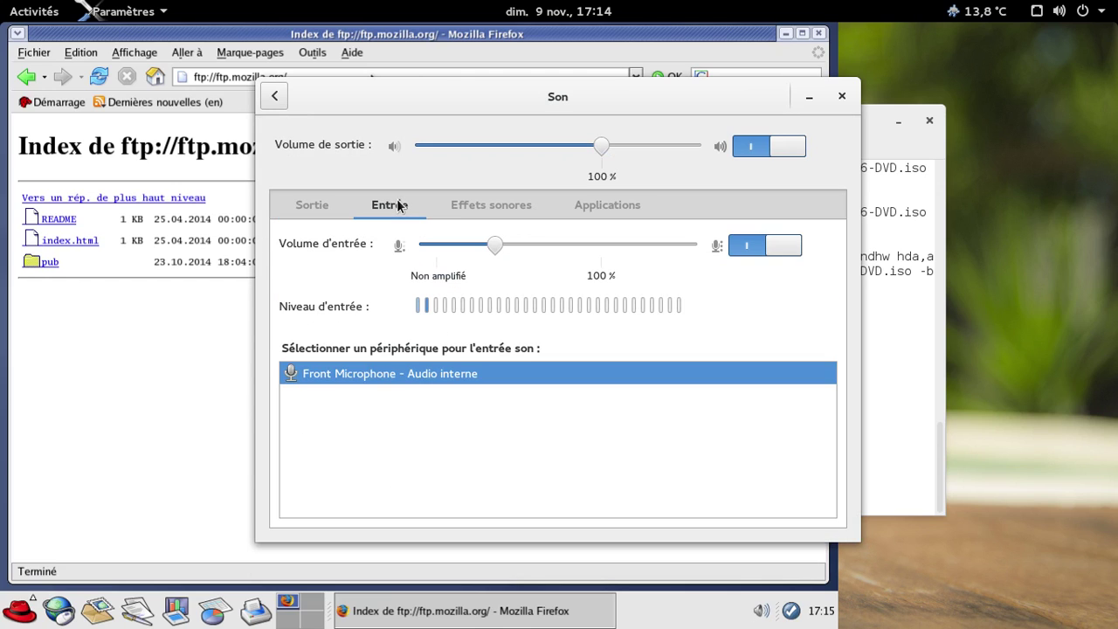
pyautogui.click(841, 96)
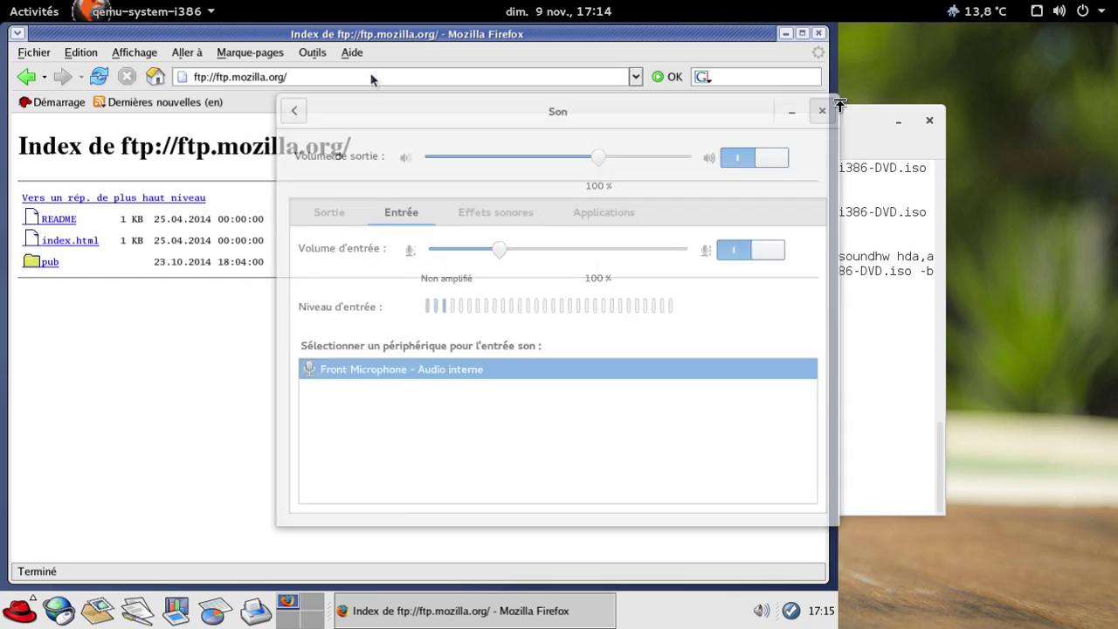
# Browse the Mozilla FTP server to the pub/firefox/releases/1.0 directory.
pyautogui.click(44, 262)
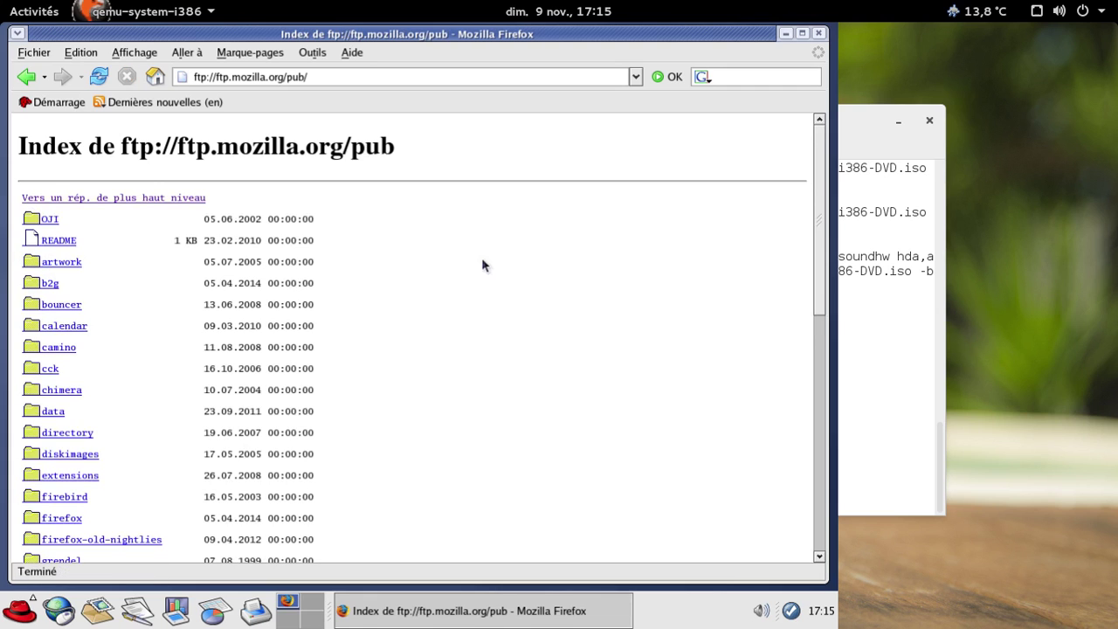
pyautogui.scroll(-3, 140, 367)
pyautogui.scroll(-5, 79, 464)
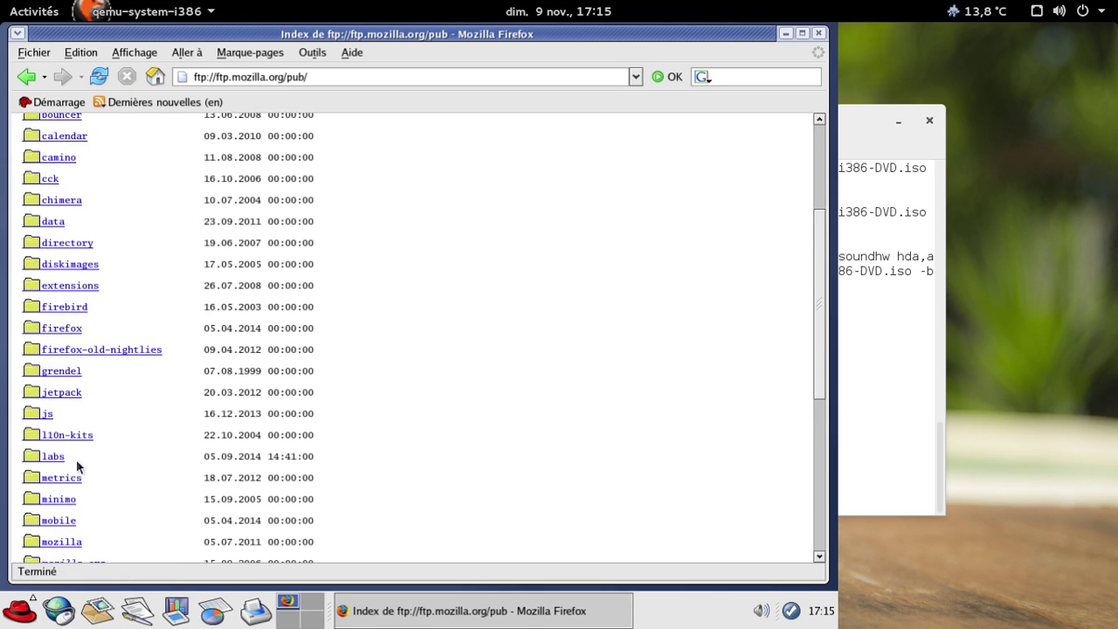
pyautogui.scroll(1, 80, 469)
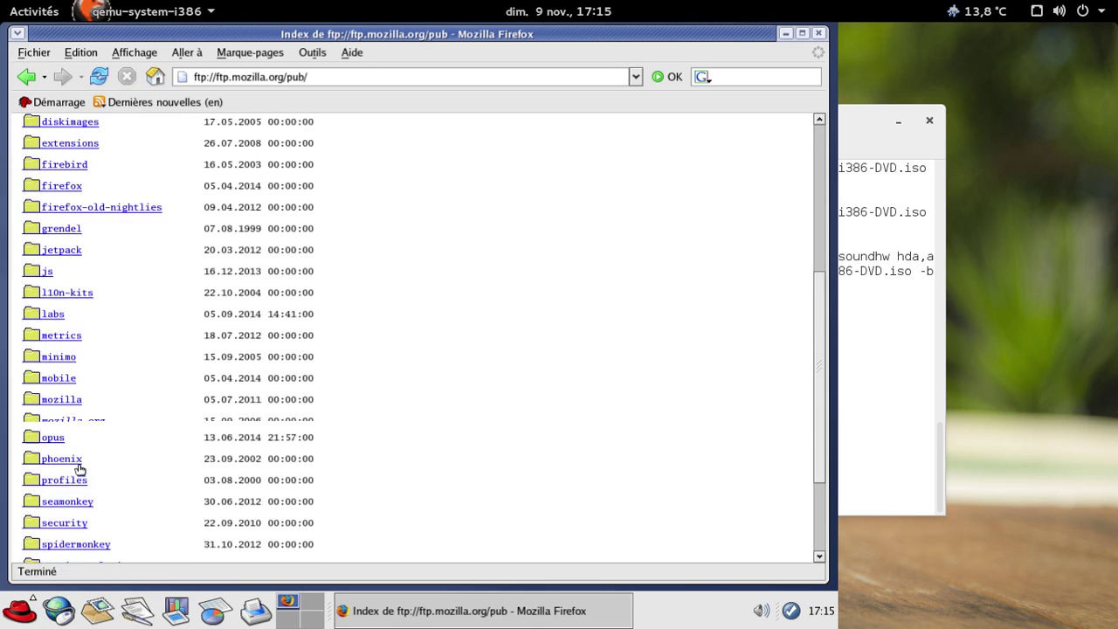
pyautogui.scroll(-1, 80, 470)
pyautogui.scroll(2, 80, 470)
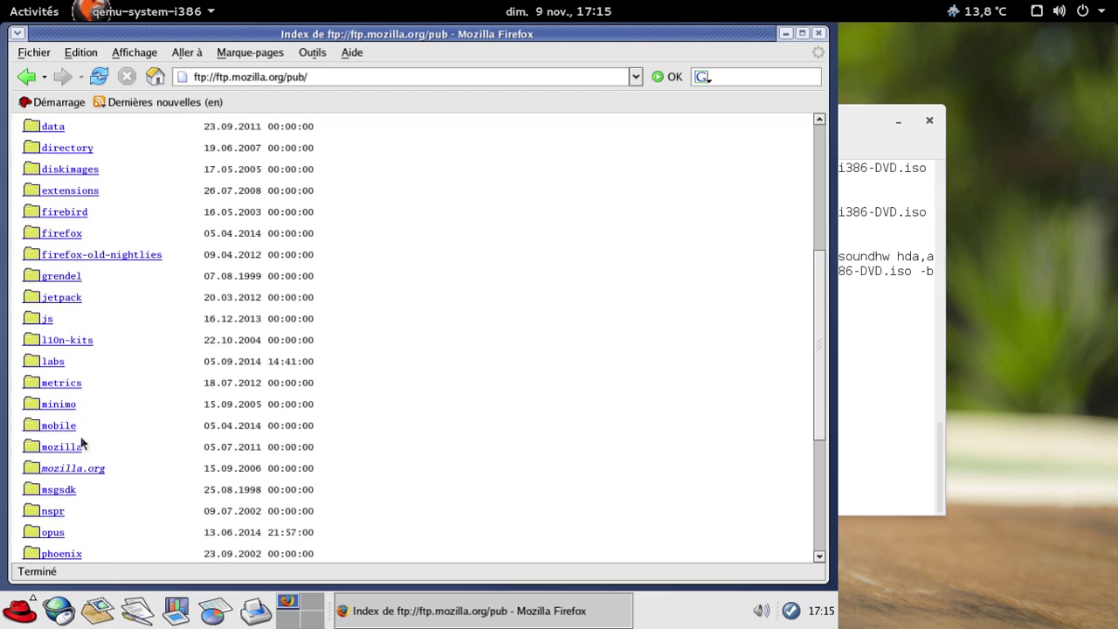
pyautogui.click(66, 236)
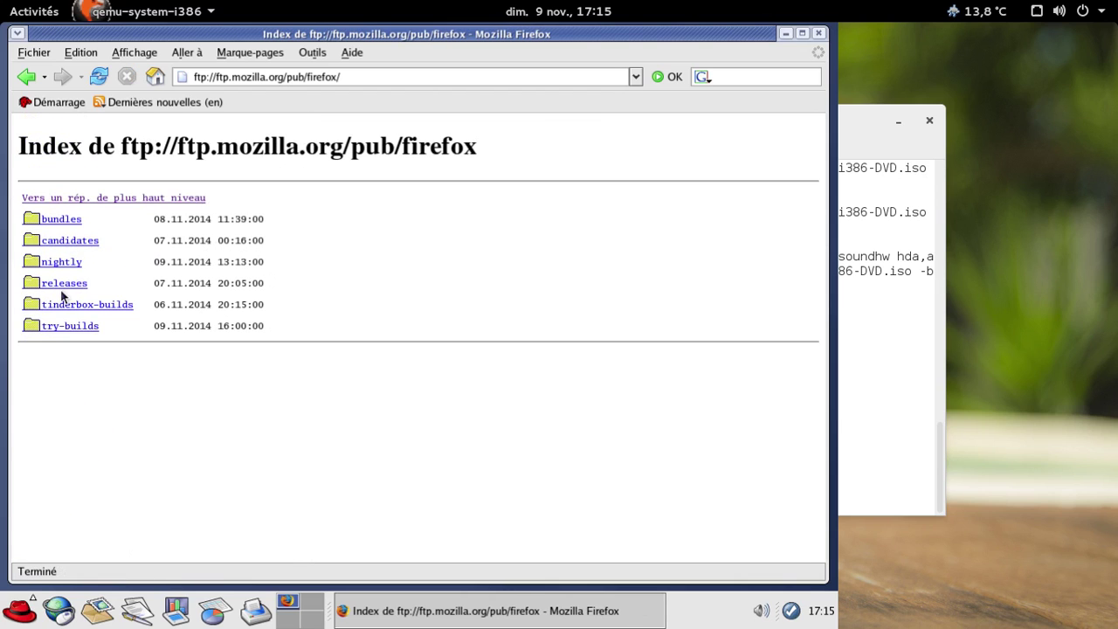
pyautogui.click(58, 285)
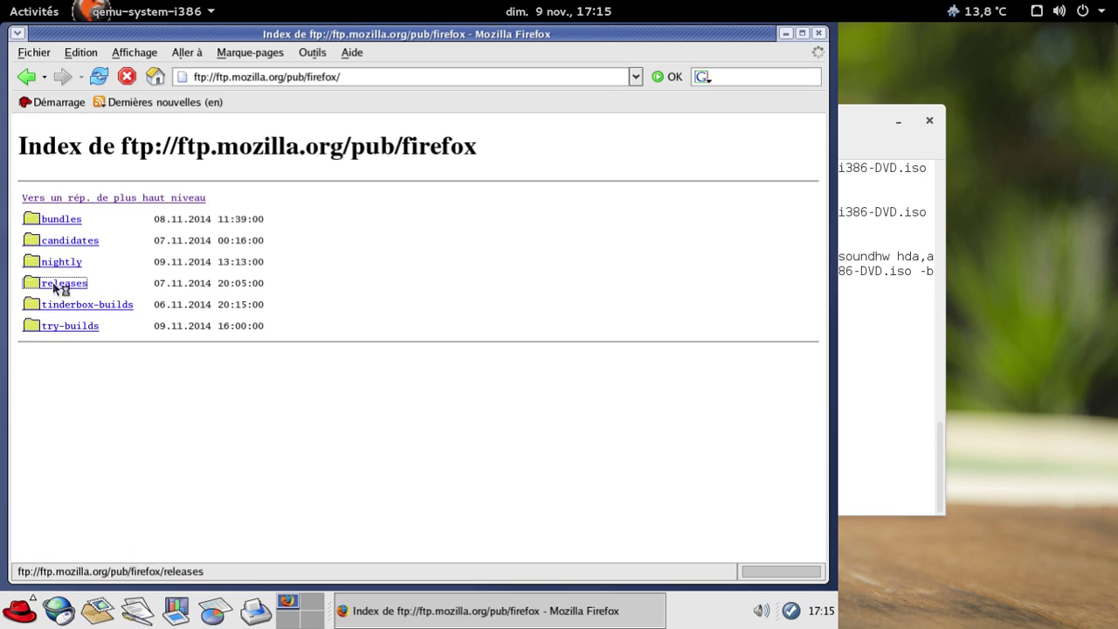
pyautogui.scroll(-2, 382, 258)
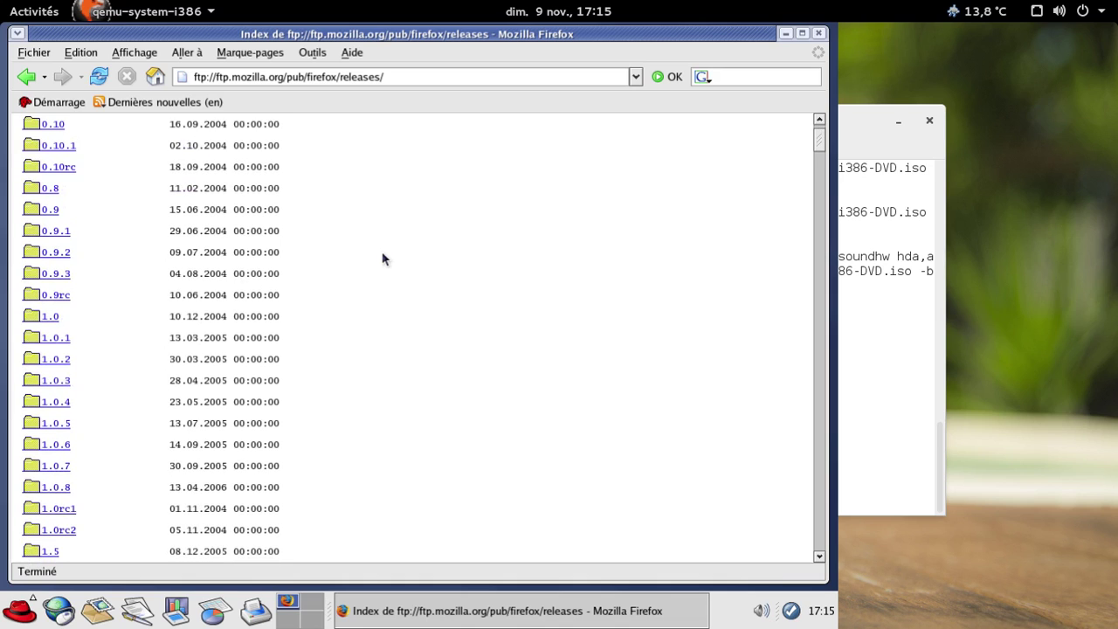
pyautogui.click(45, 319)
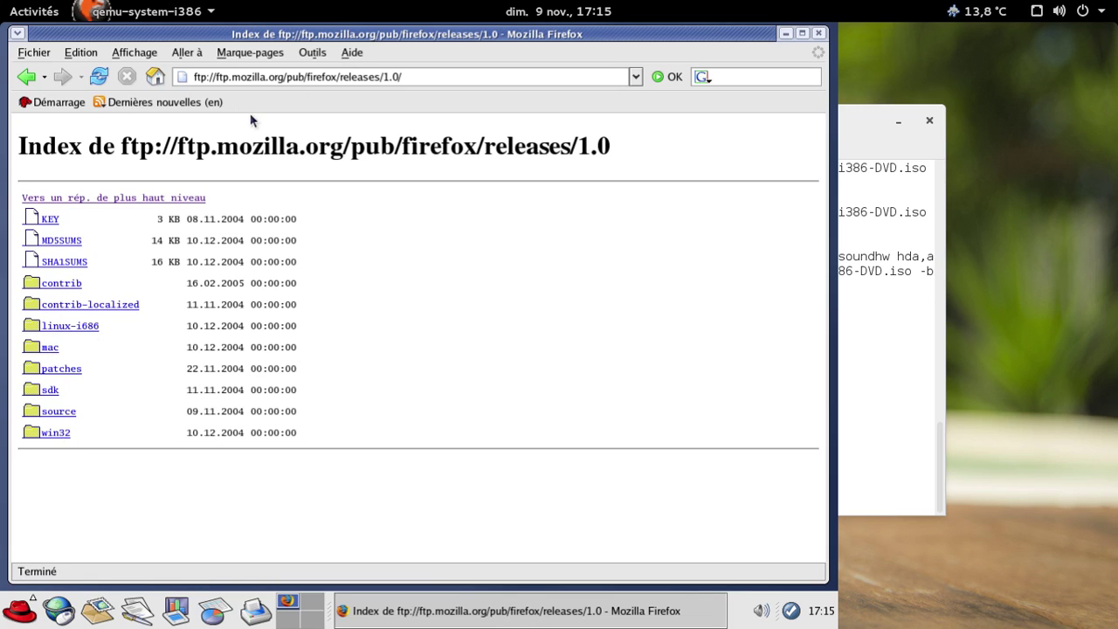
# Open a blank Firefox tab and close the one showing the FTP directory.
pyautogui.hotkey('ctrl', 't')
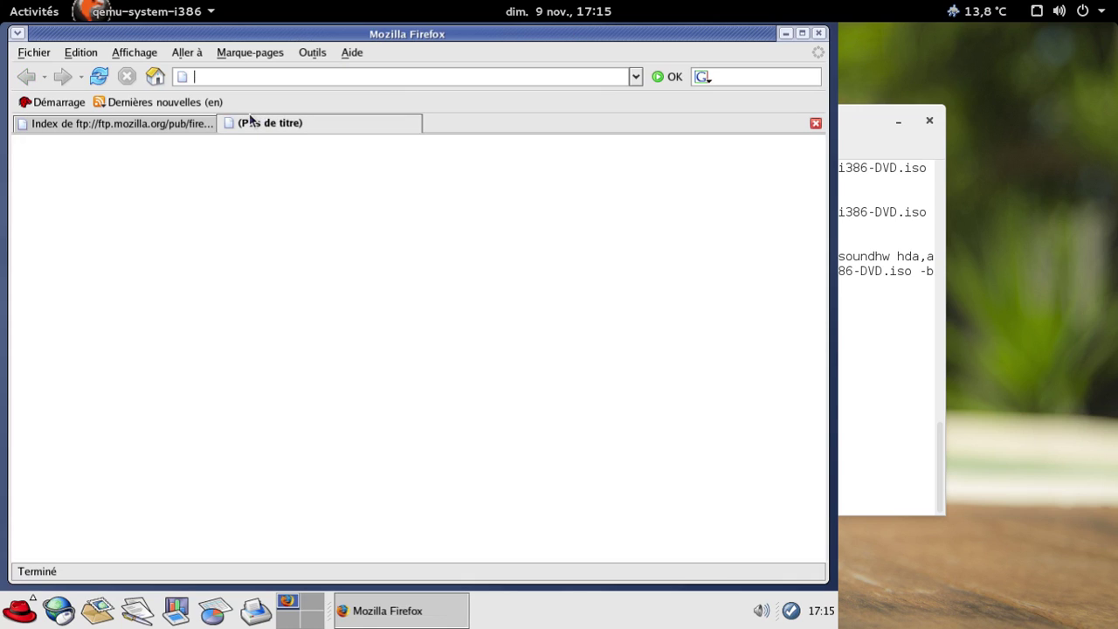
pyautogui.rightClick(137, 125)
pyautogui.click(196, 220)
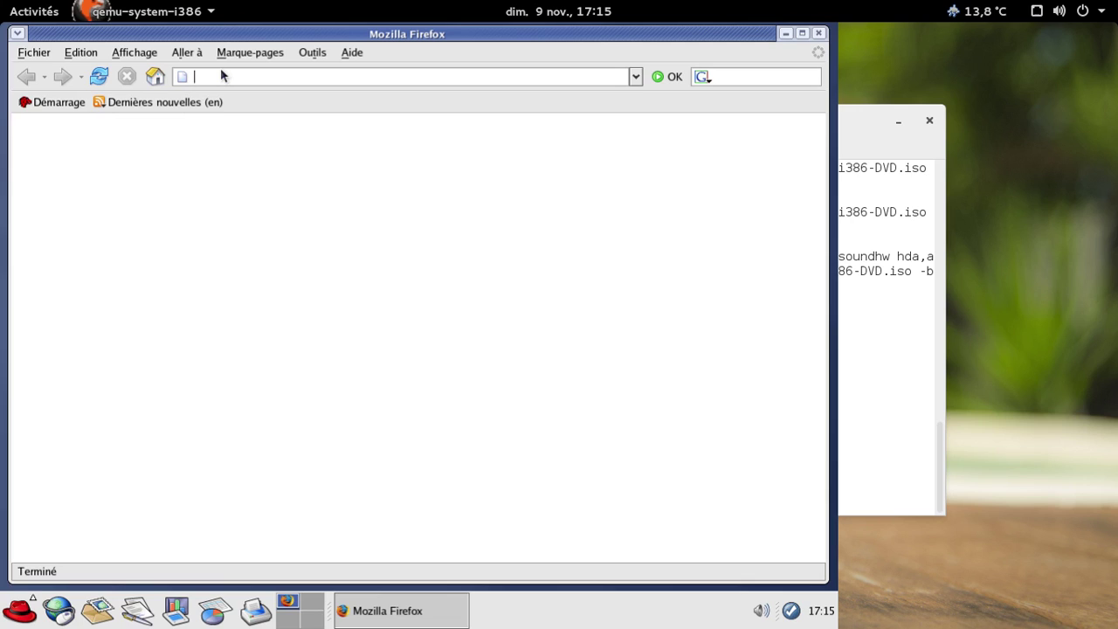
# Load html5test.com and show the score overview of other desktop browsers.
pyautogui.write('ht')
pyautogui.write('mltest')
pyautogui.write('5test')
pyautogui.write('.com')
pyautogui.press('Return')
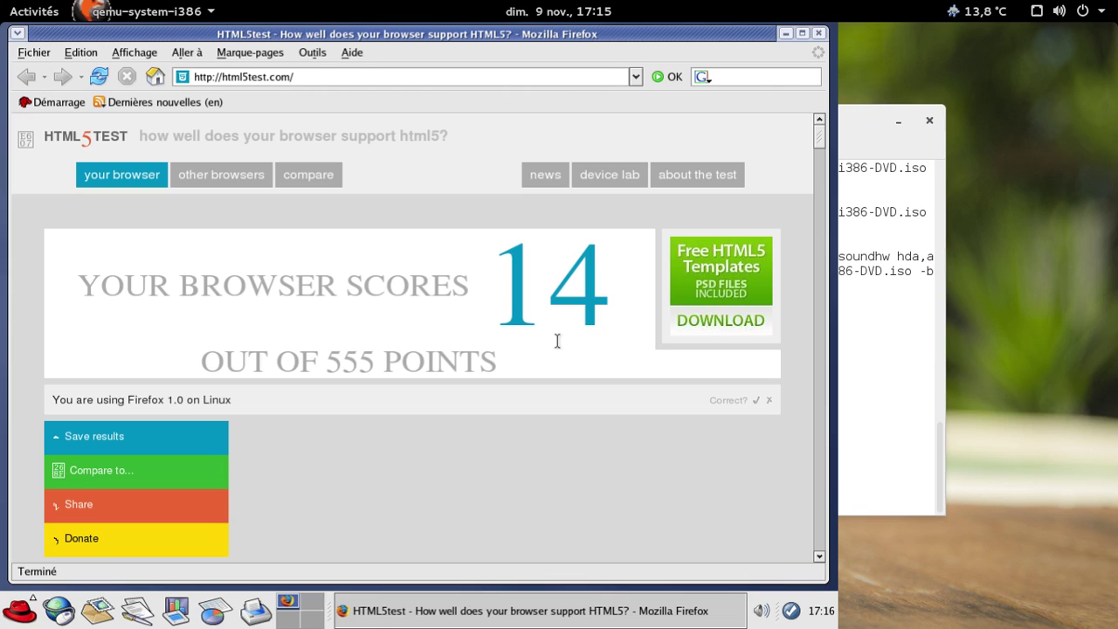
pyautogui.click(256, 178)
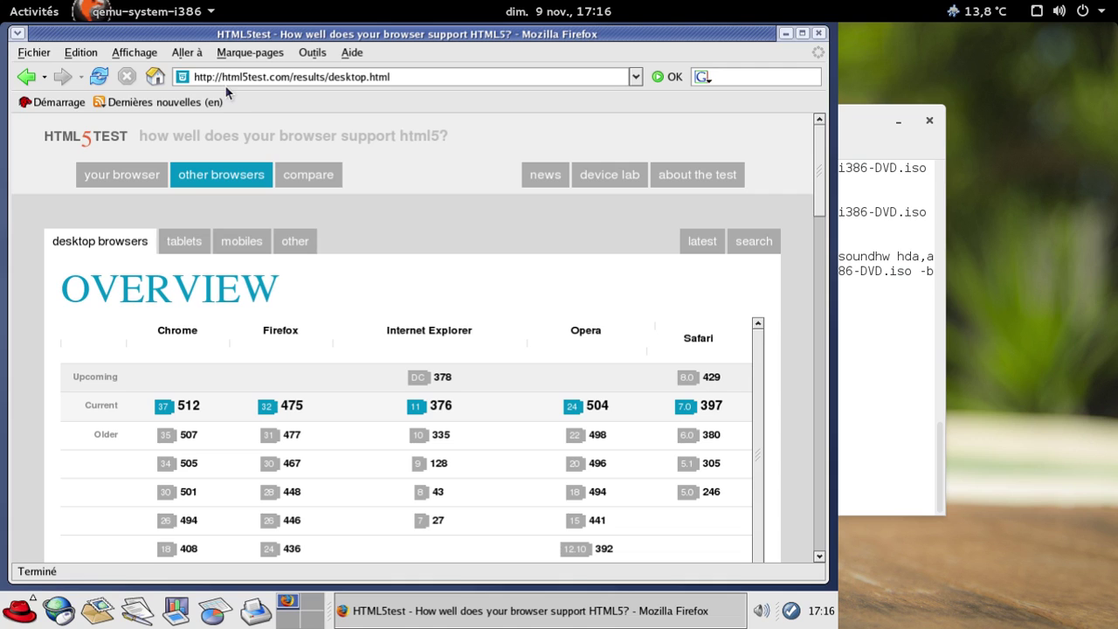
# Open a new Firefox tab beside the HTML5test page.
pyautogui.hotkey('ctrl', 't')
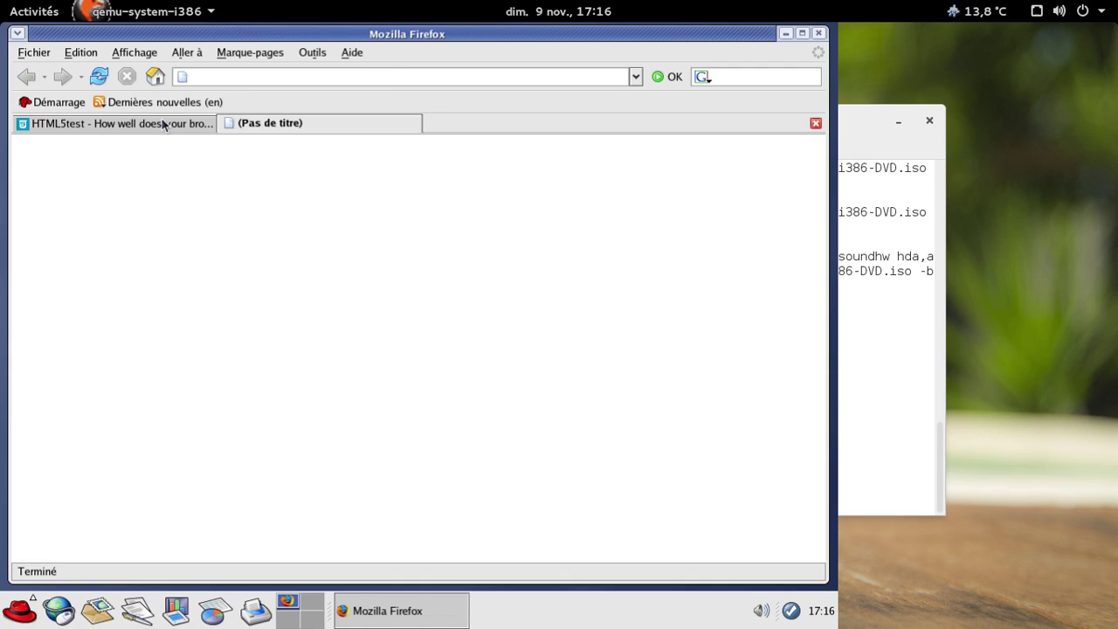